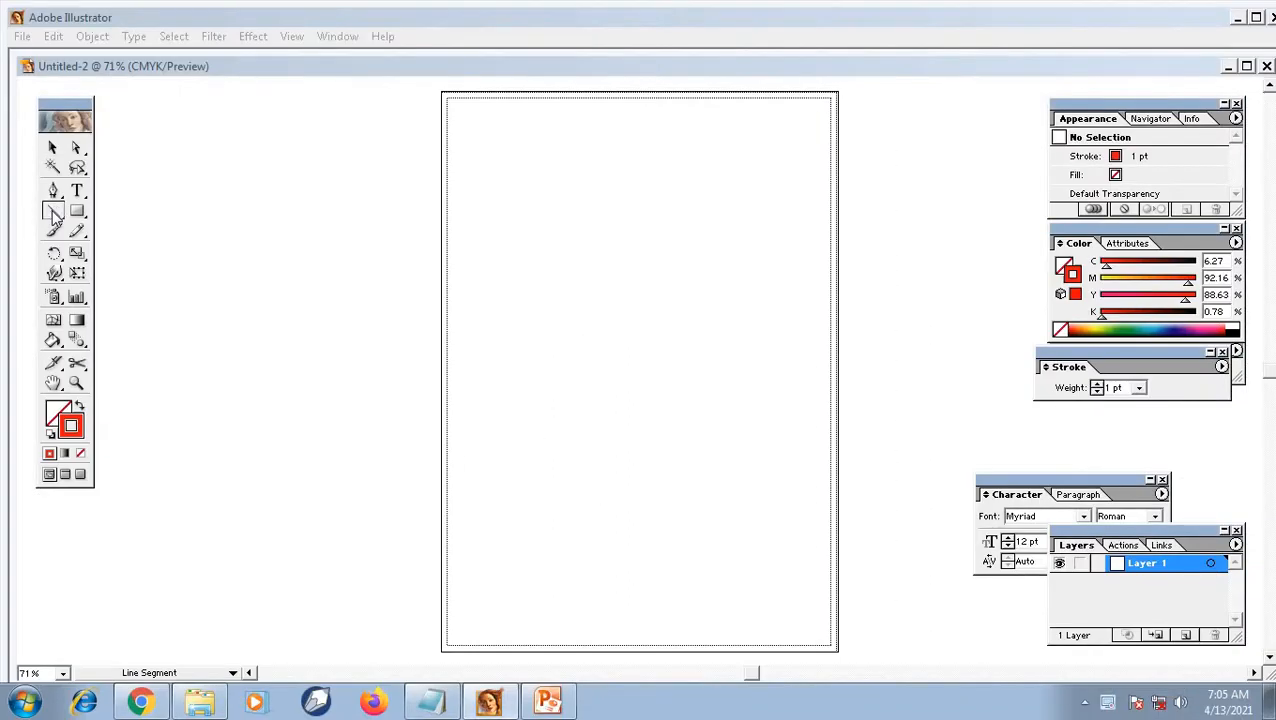
Draw three freehand straight lines at different angles in the area beside and across the page's left edge
left_click_drag(234, 187, 518, 153)
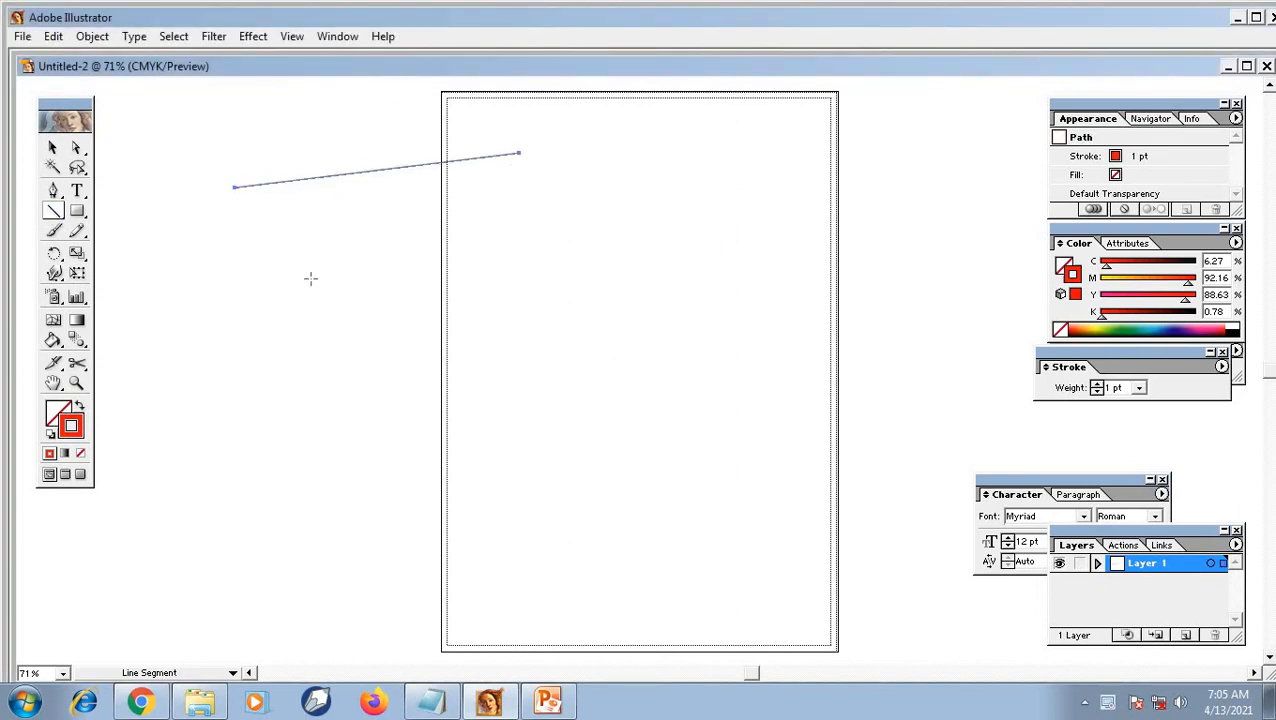
left_click_drag(267, 268, 416, 362)
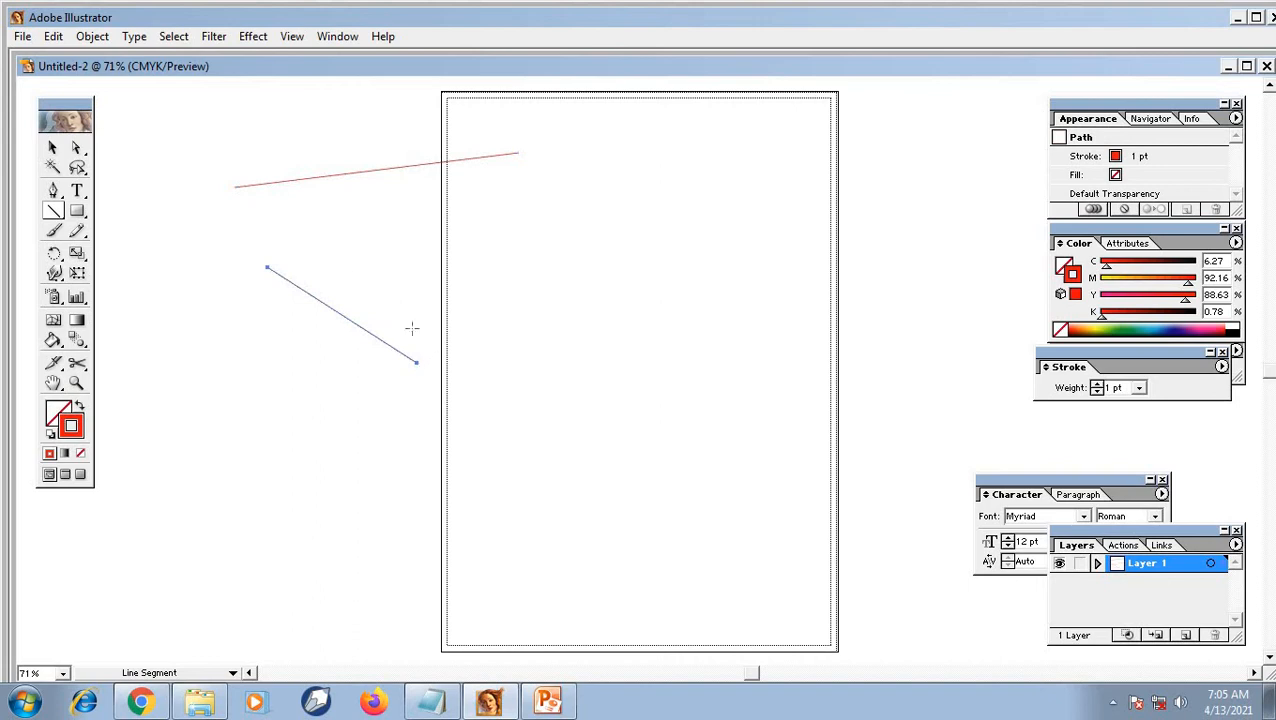
left_click_drag(234, 252, 437, 192)
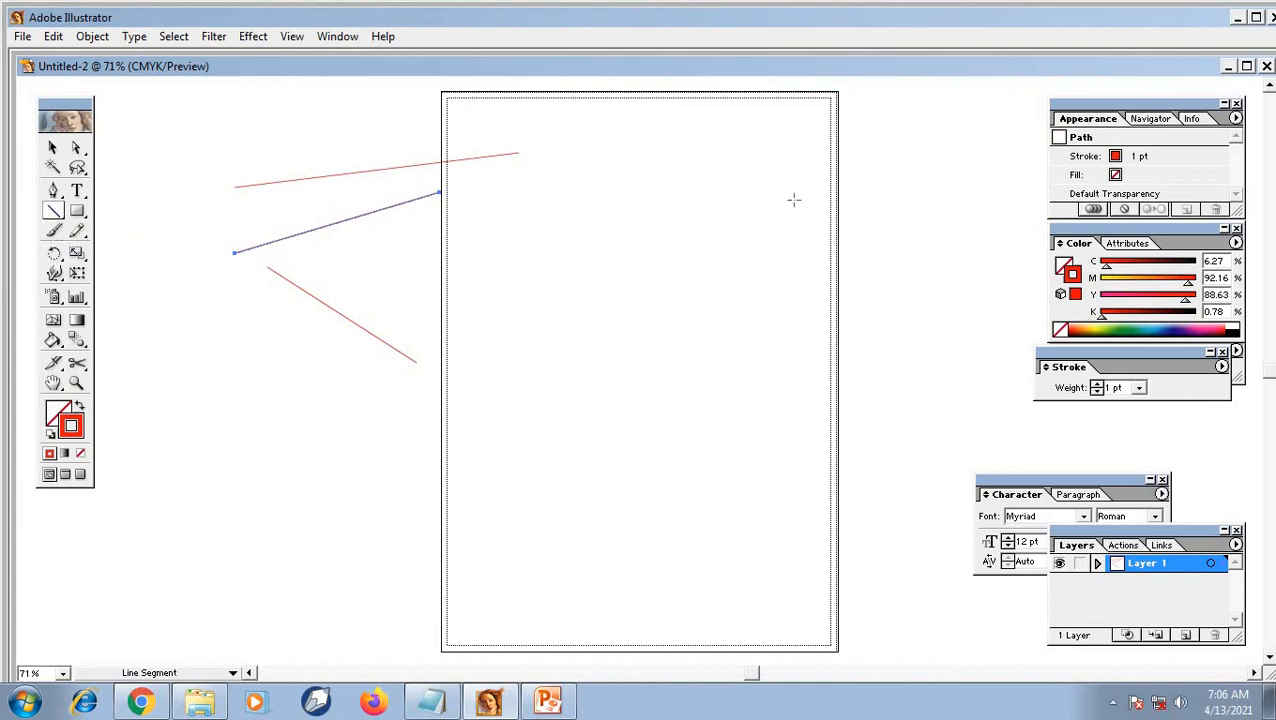
Select all the freehand lines and delete them
key("ctrl")
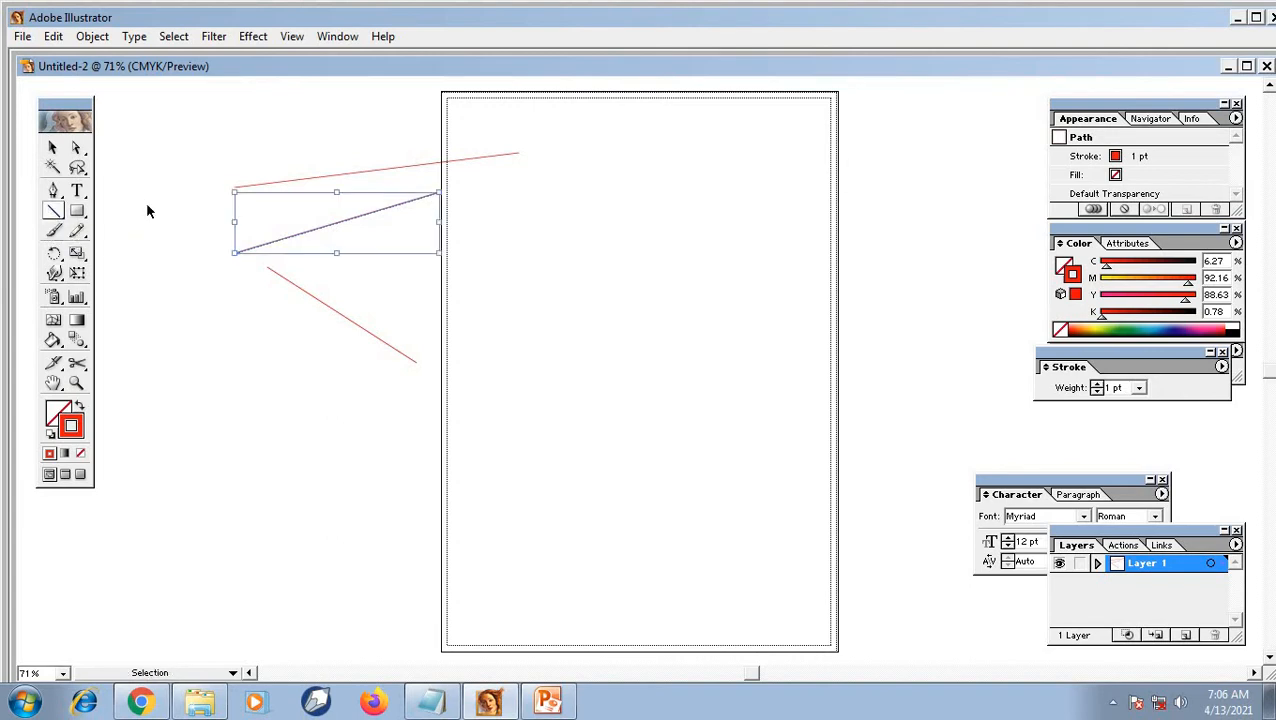
key("ctrl+a")
key("Delete")
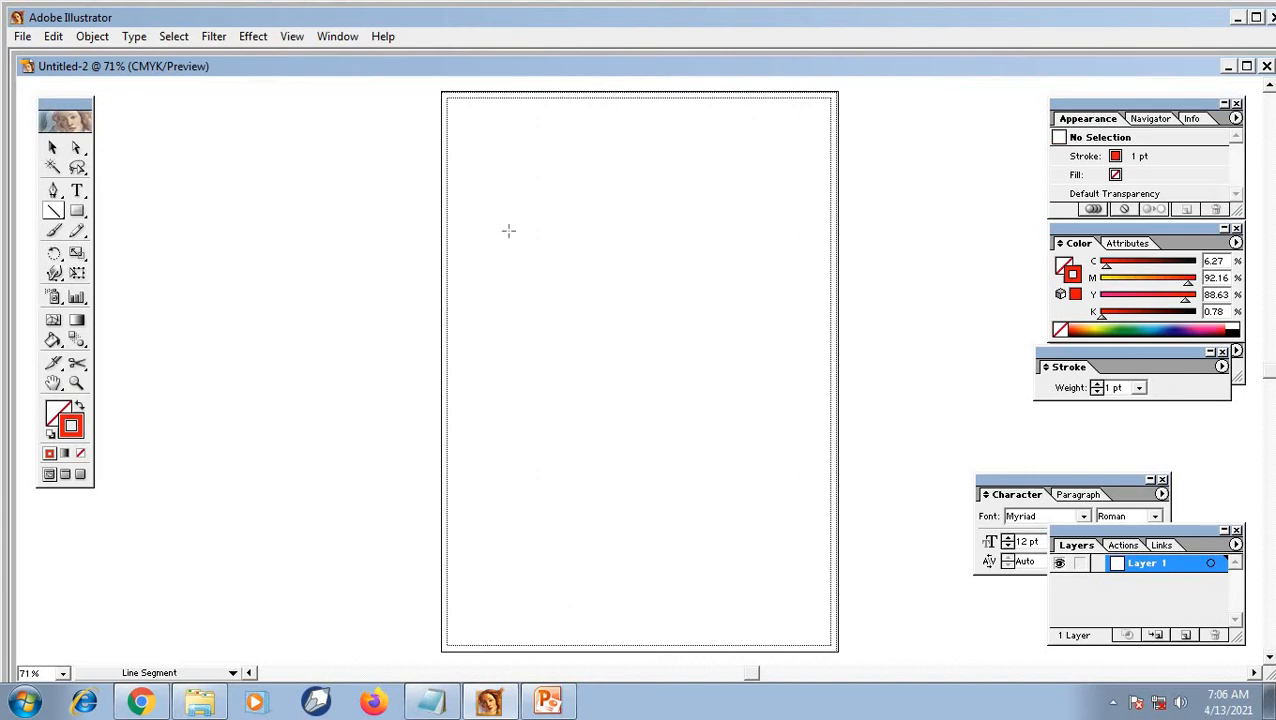
Create a line segment 200 pt long at a 45° angle, starting in the upper part of the page
left_click(548, 189)
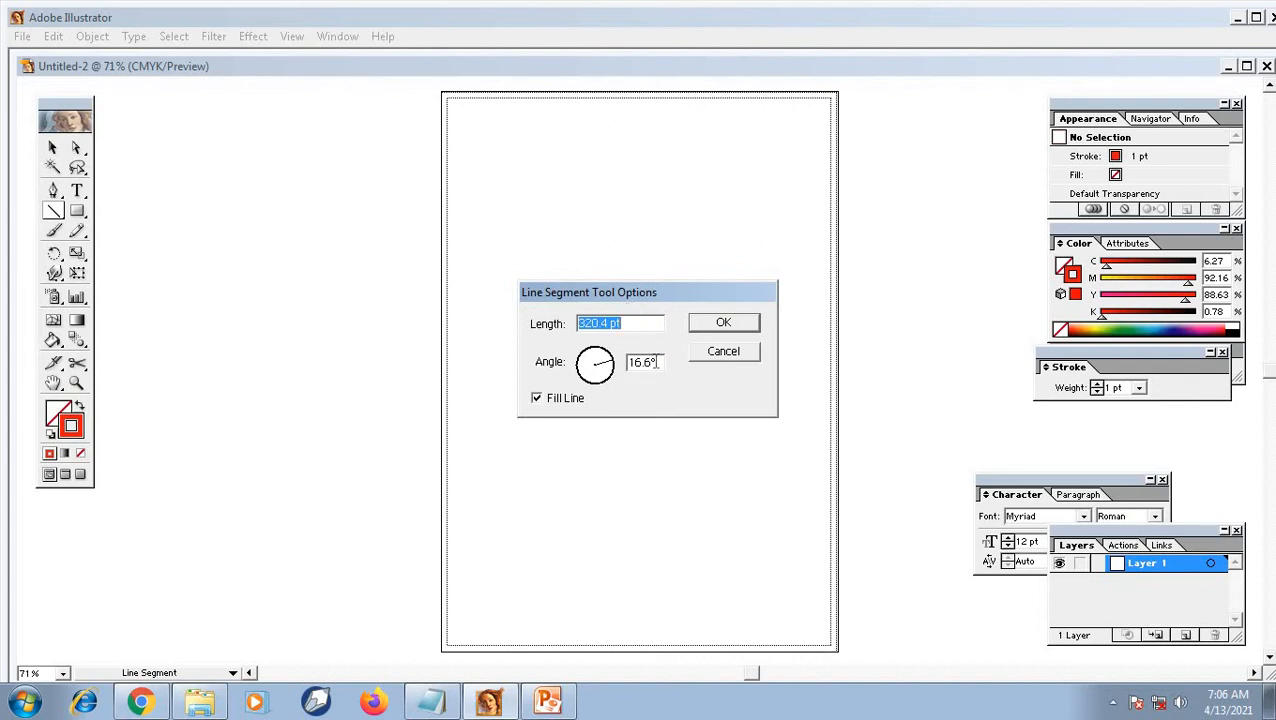
key("Tab")
type("45")
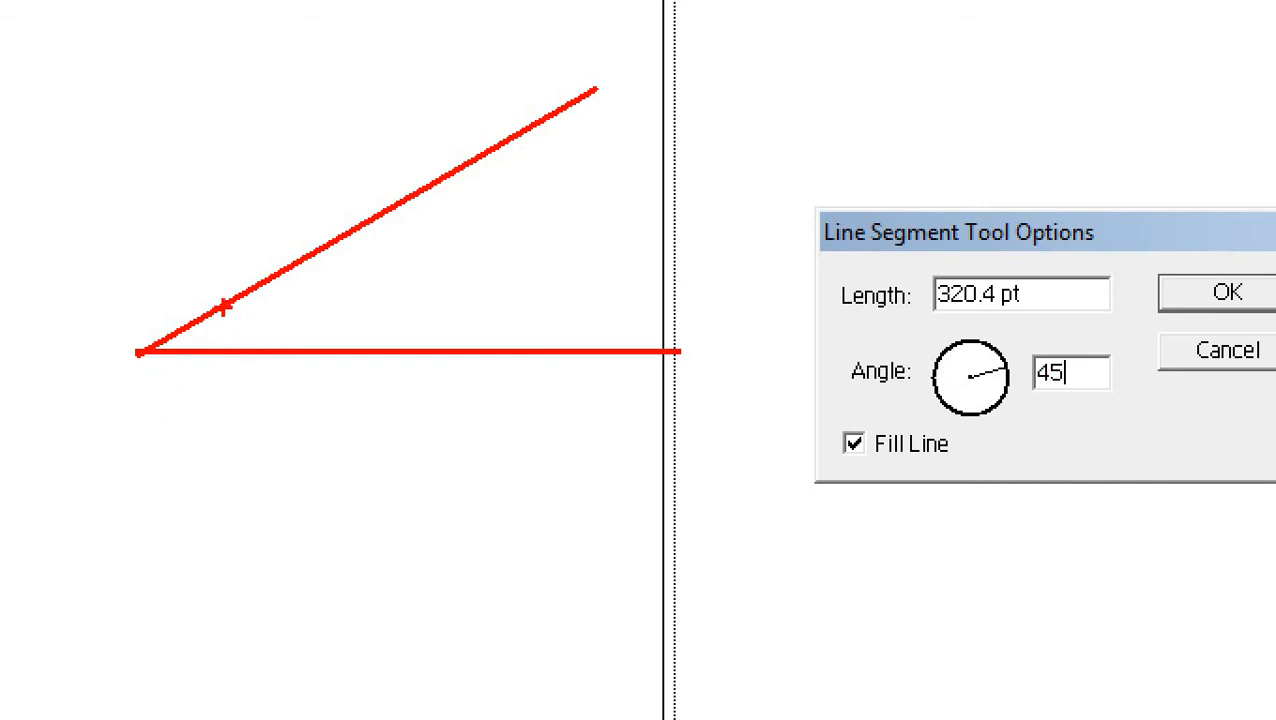
mouse_move(224, 305)
left_mouse_down()
mouse_move(232, 351)
mouse_move(267, 306)
mouse_move(249, 331)
mouse_move(275, 332)
mouse_move(313, 301)
mouse_move(330, 341)
mouse_move(378, 291)
left_mouse_up()
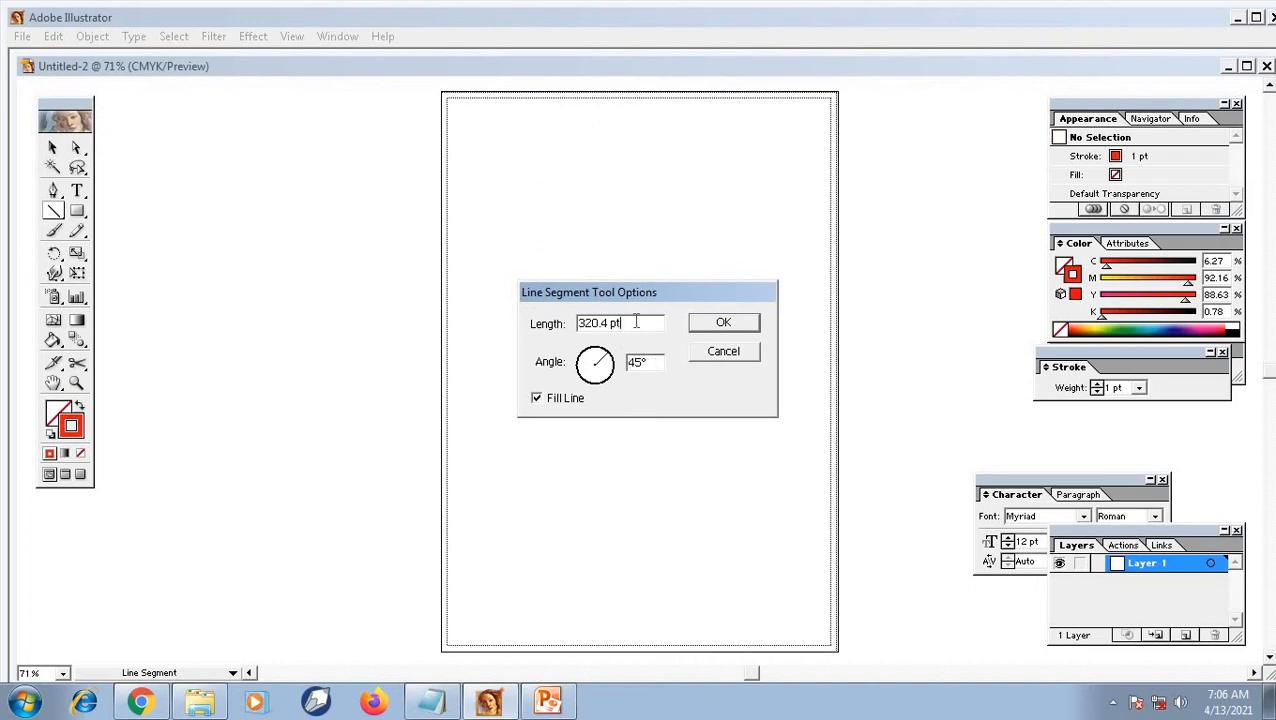
left_click_drag(634, 322, 515, 343)
type("200")
left_click(736, 324)
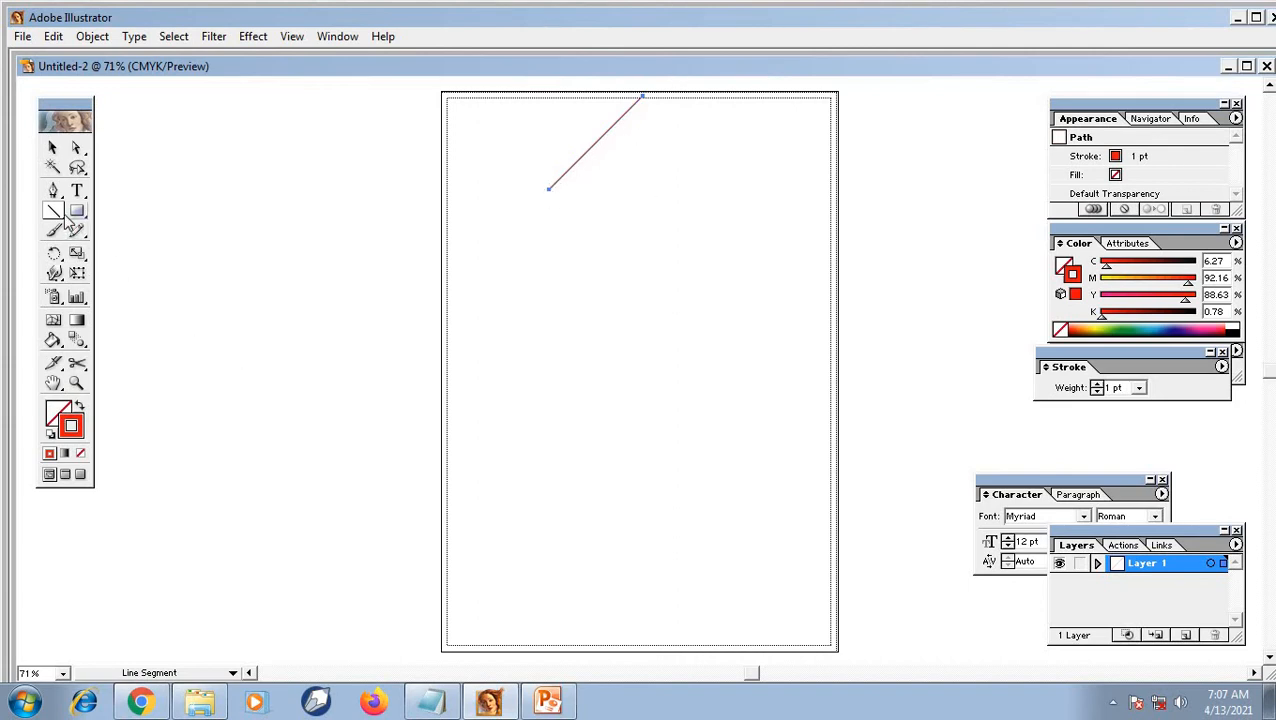
Create a second line segment 800 pt long at 45°, starting near the middle of the page
left_click(625, 356)
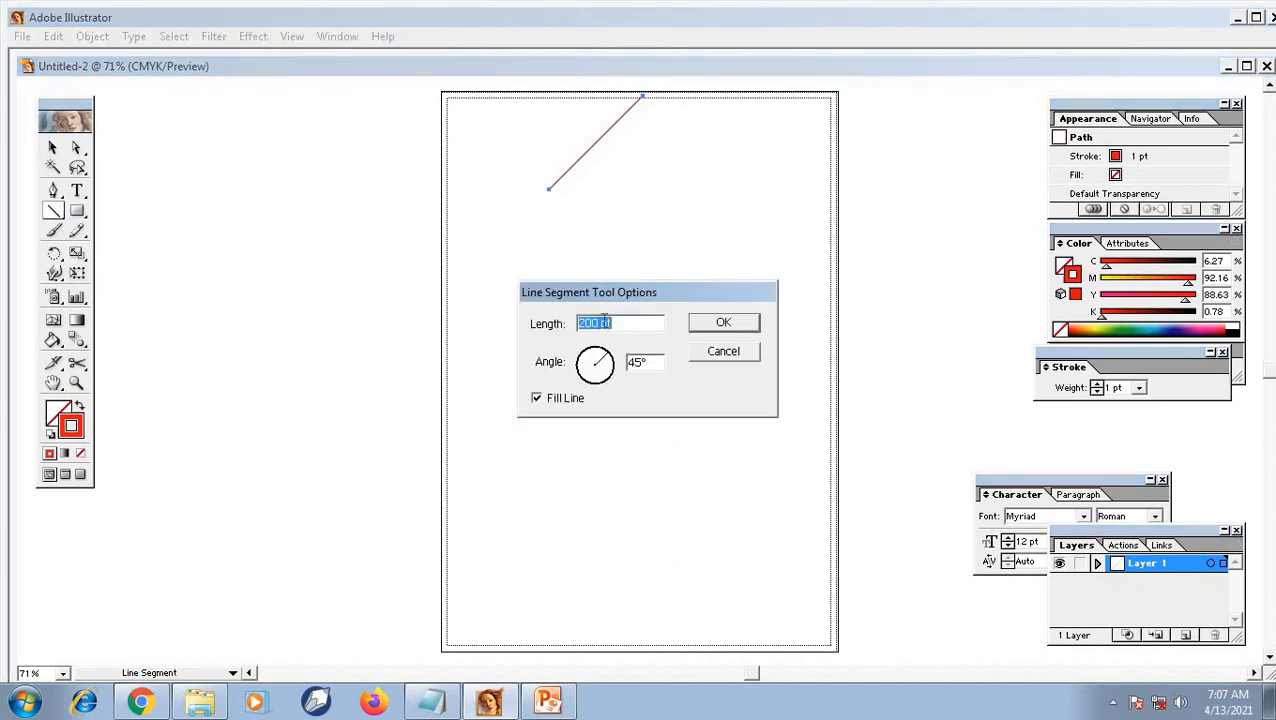
left_click_drag(602, 323, 458, 322)
type("800")
left_click(723, 322)
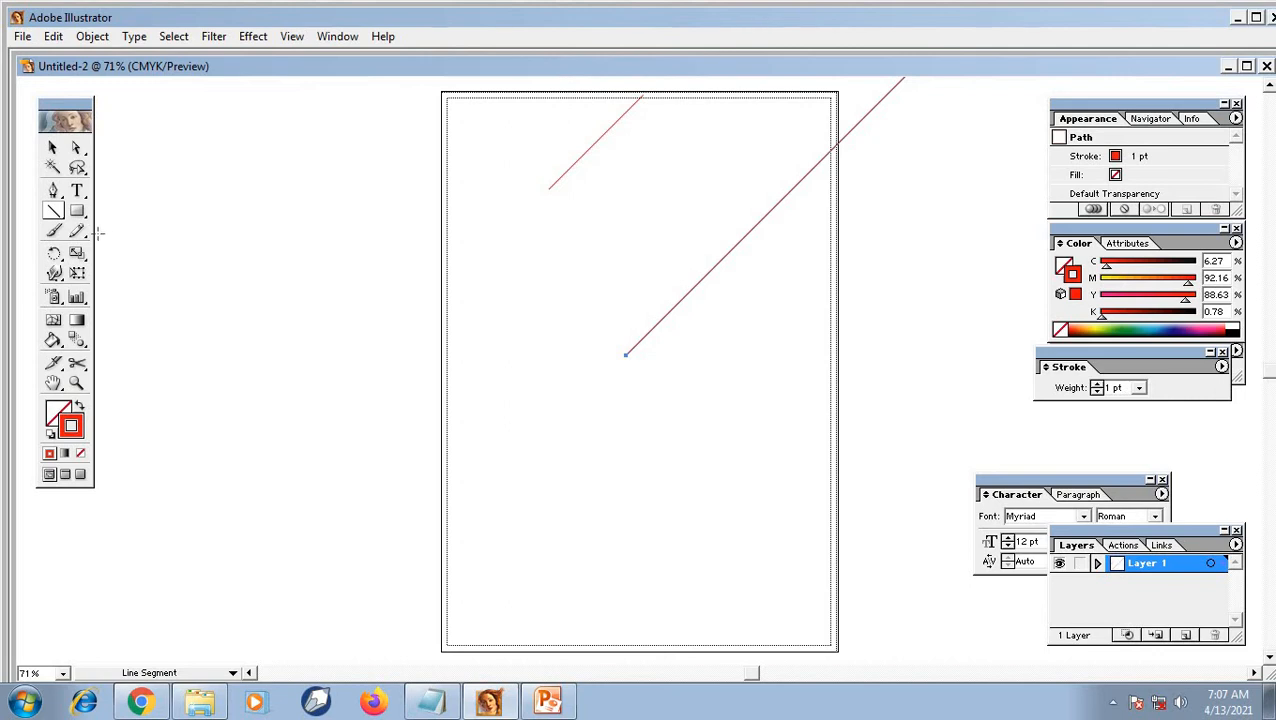
Switch to PowerPoint to read slide 2 about the Spiral Tool, and return to Illustrator
left_click_drag(57, 220, 120, 226)
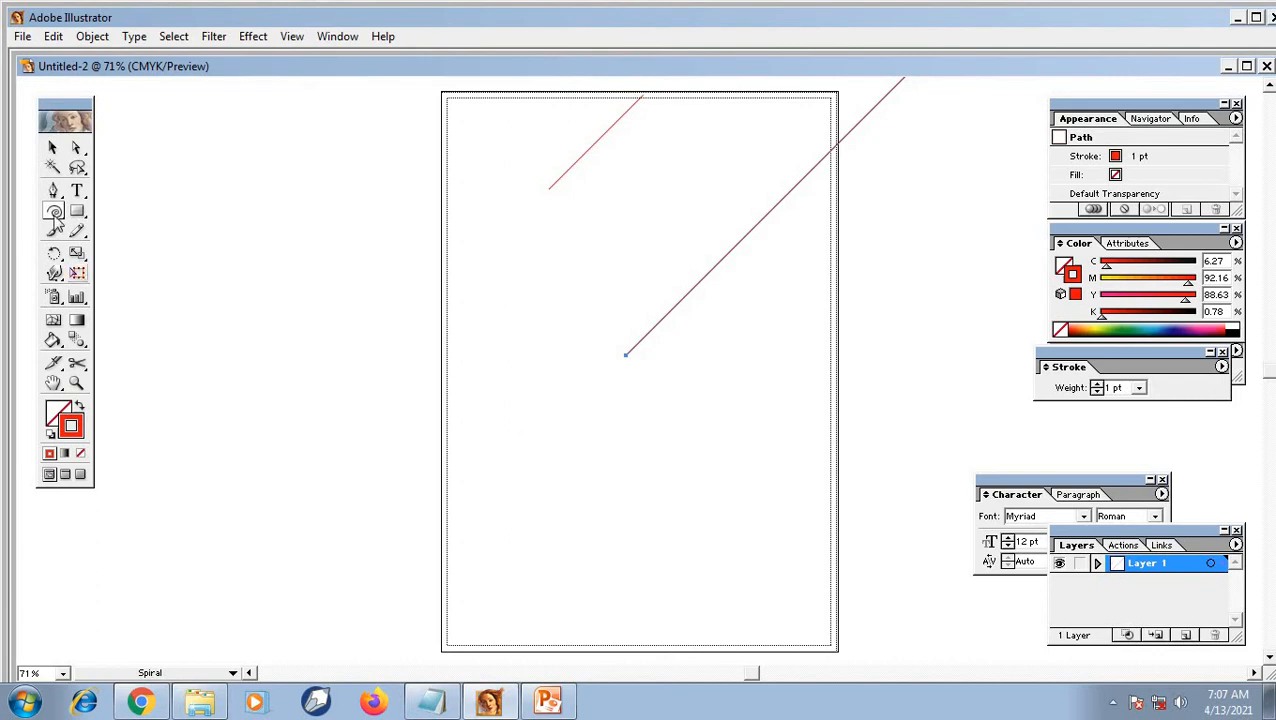
left_click(53, 148)
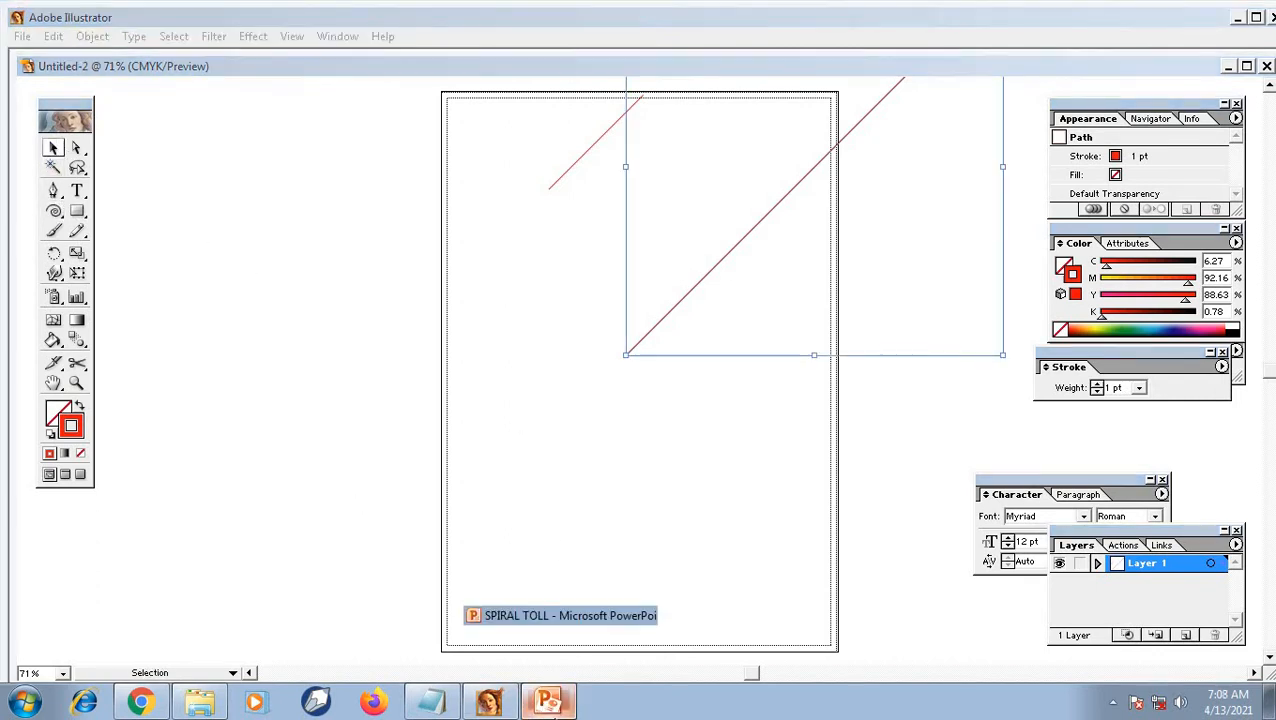
left_click(547, 702)
left_click(119, 287)
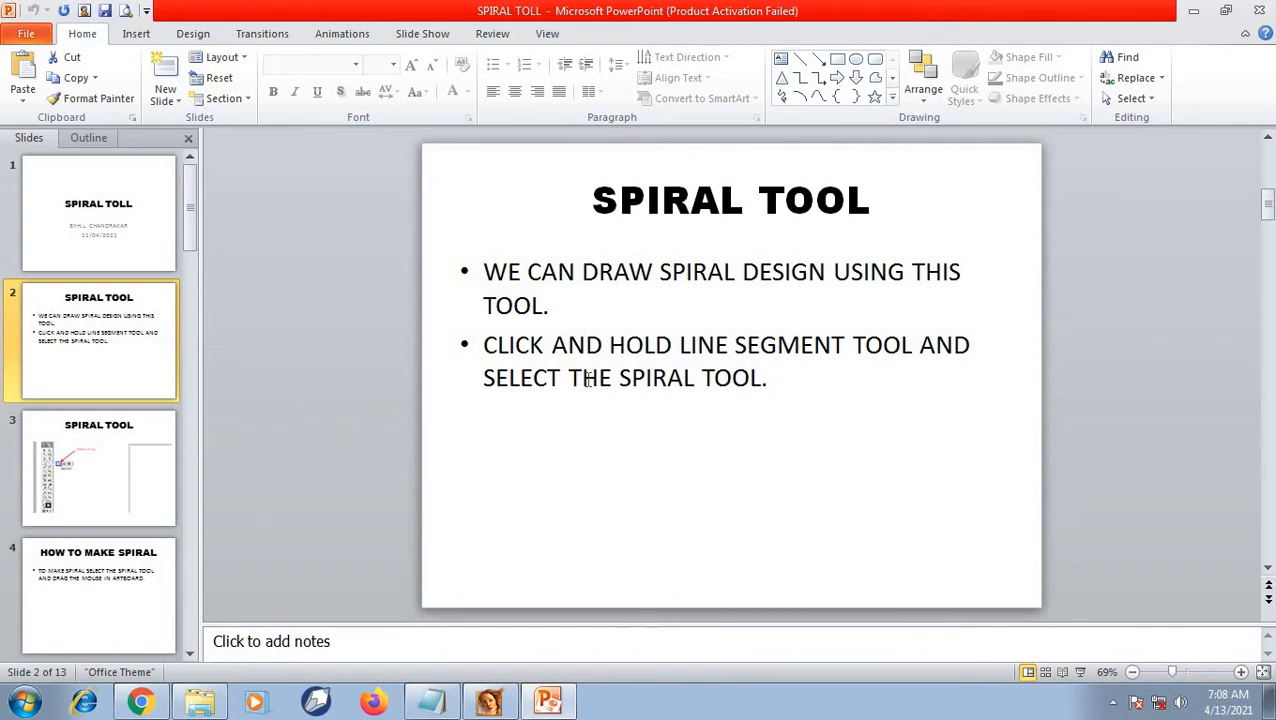
left_click(490, 702)
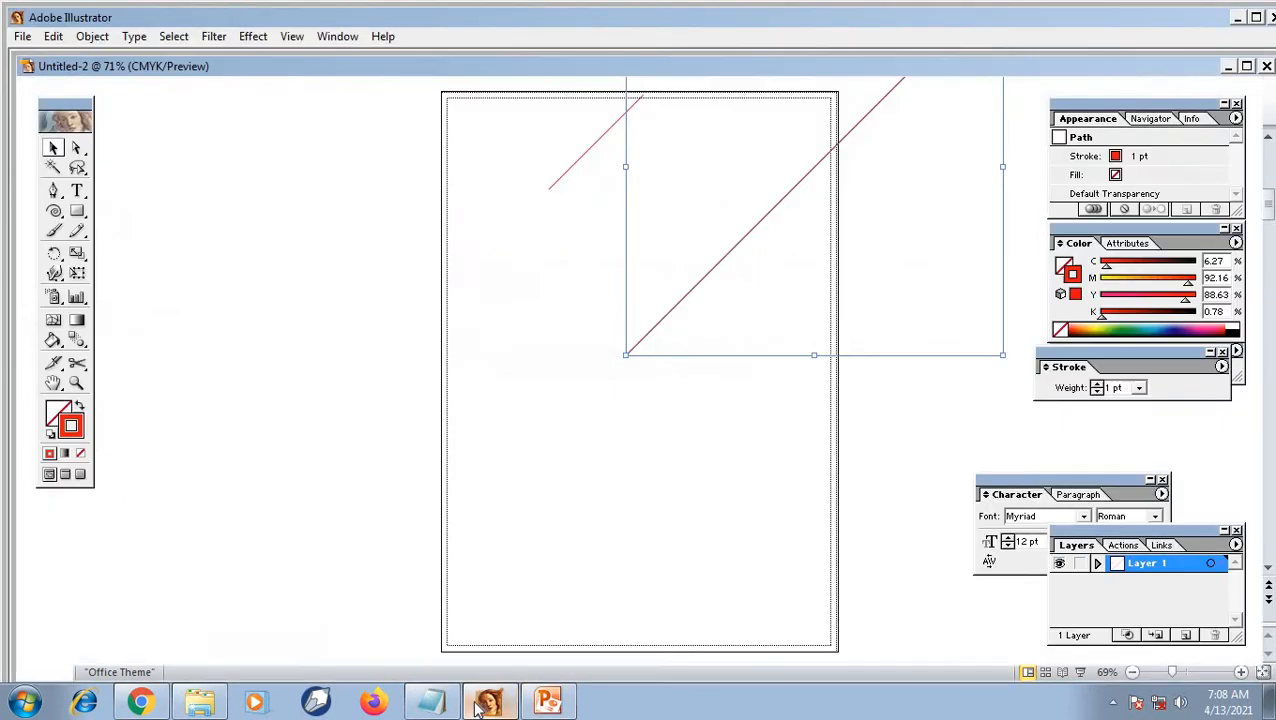
Choose the Spiral Tool from the group of tools that contains the Line Segment Tool
left_click(54, 213)
left_click(71, 214)
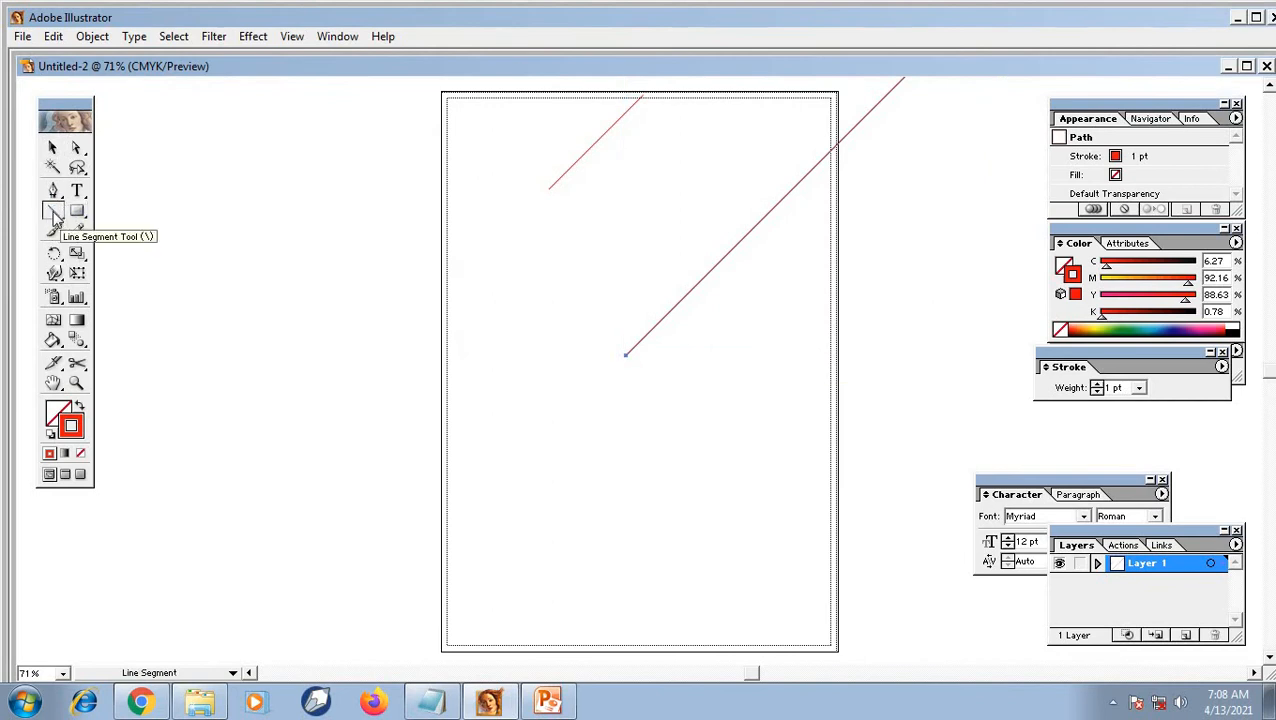
left_click(54, 216)
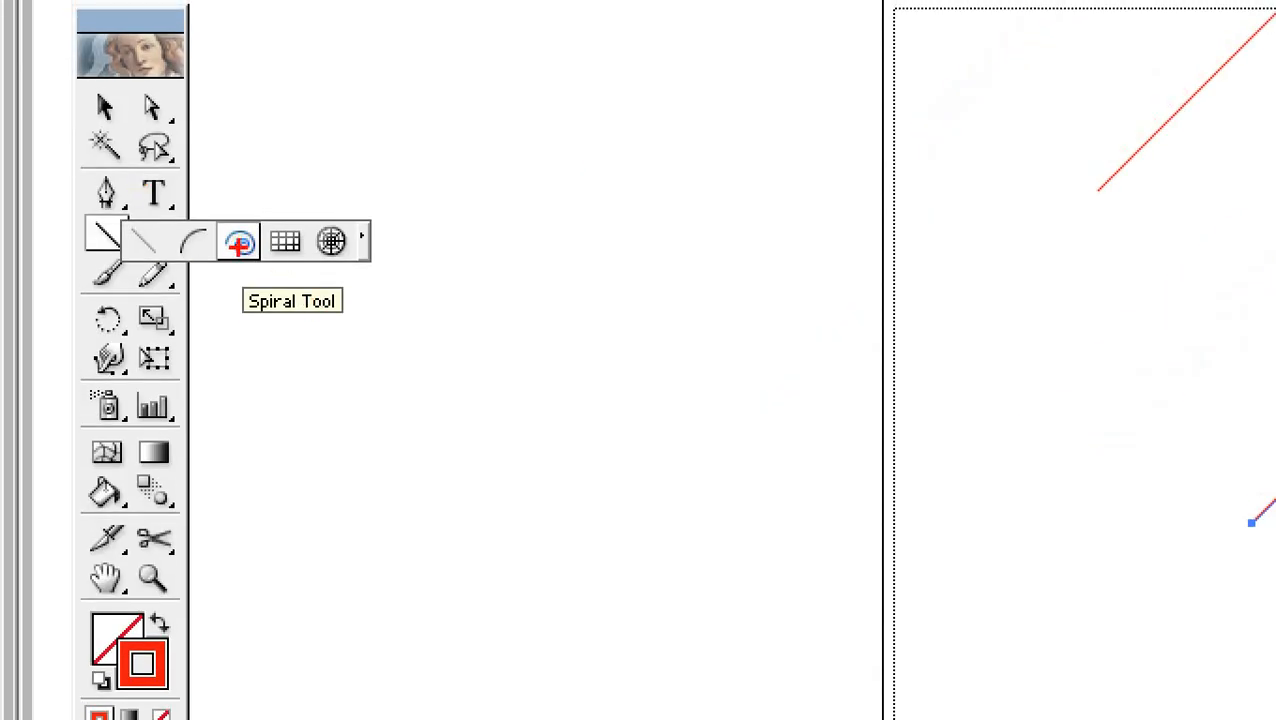
mouse_move(211, 222)
left_mouse_down()
mouse_move(231, 264)
mouse_move(257, 262)
left_mouse_up()
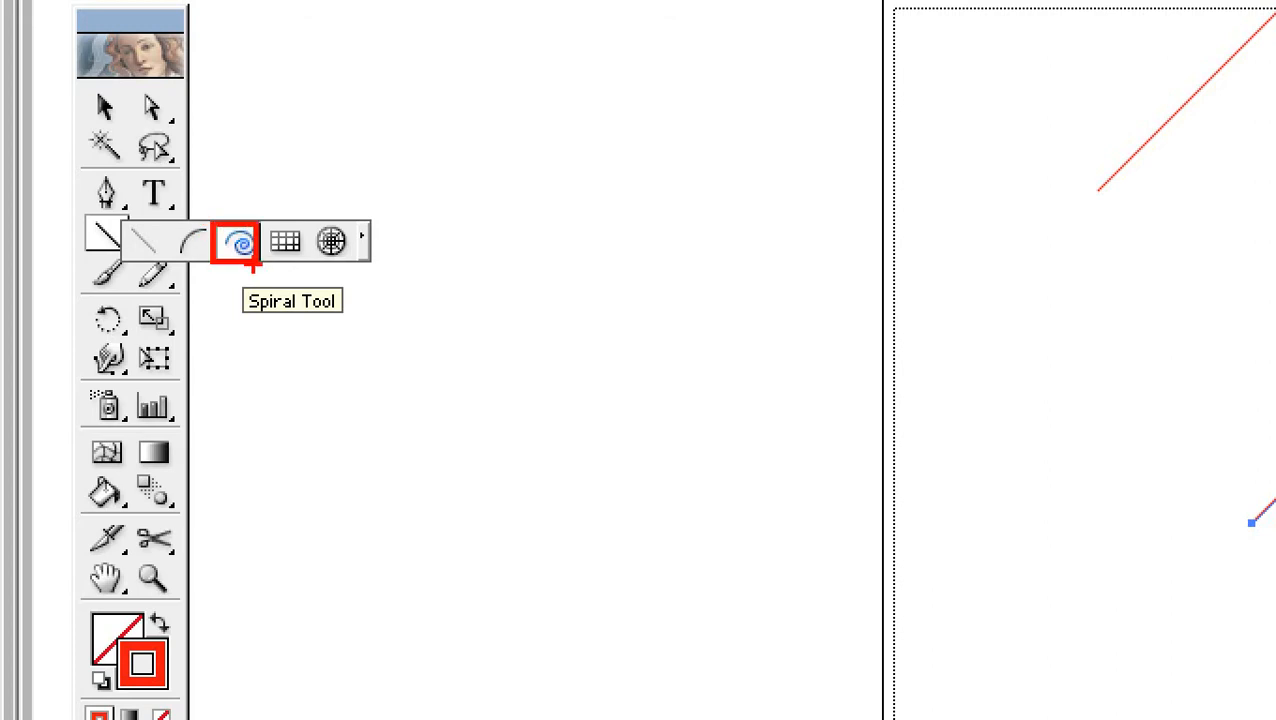
left_click_drag(258, 266, 375, 381)
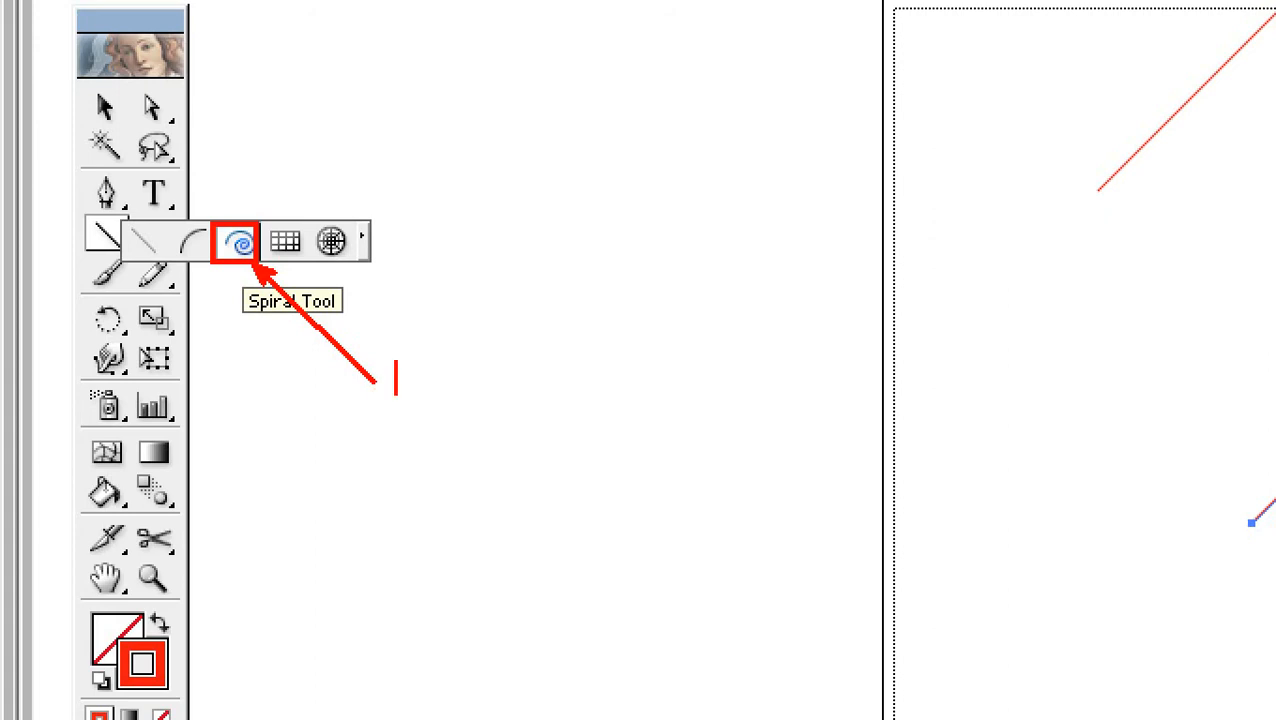
type("SPIRAL")
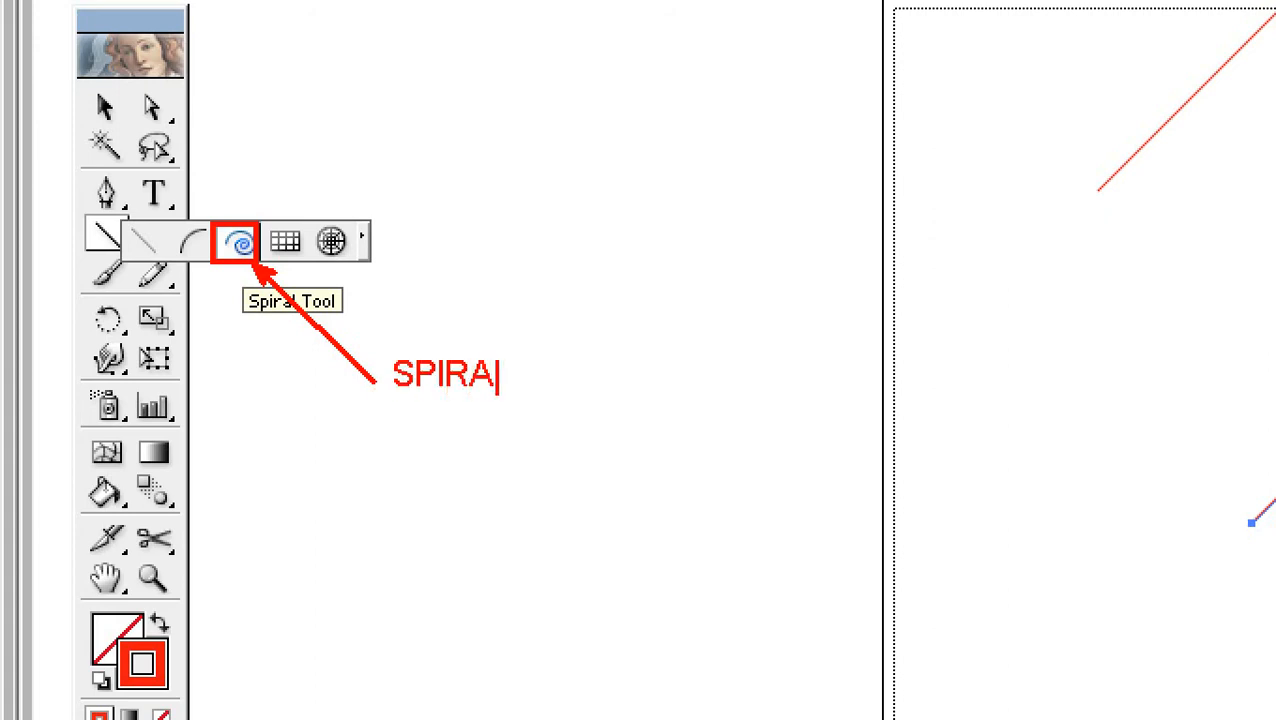
type(" TOOL")
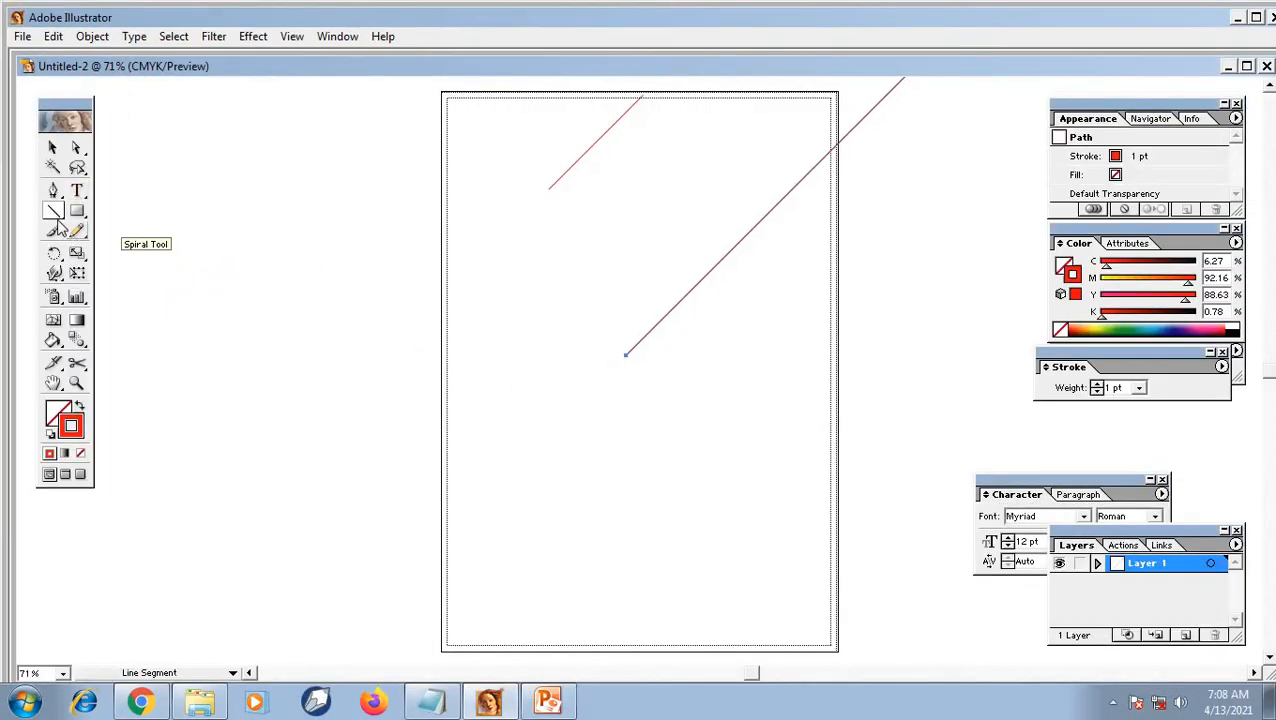
left_click_drag(55, 213, 197, 252)
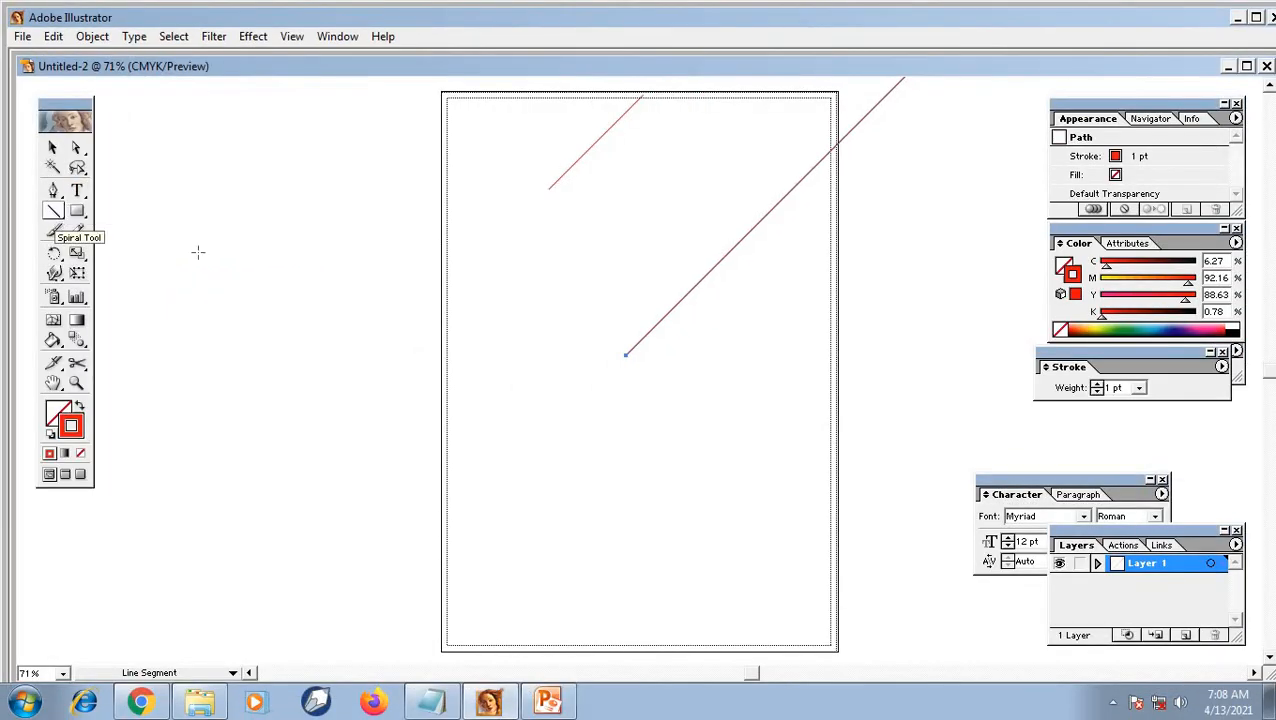
left_click_drag(55, 215, 124, 222)
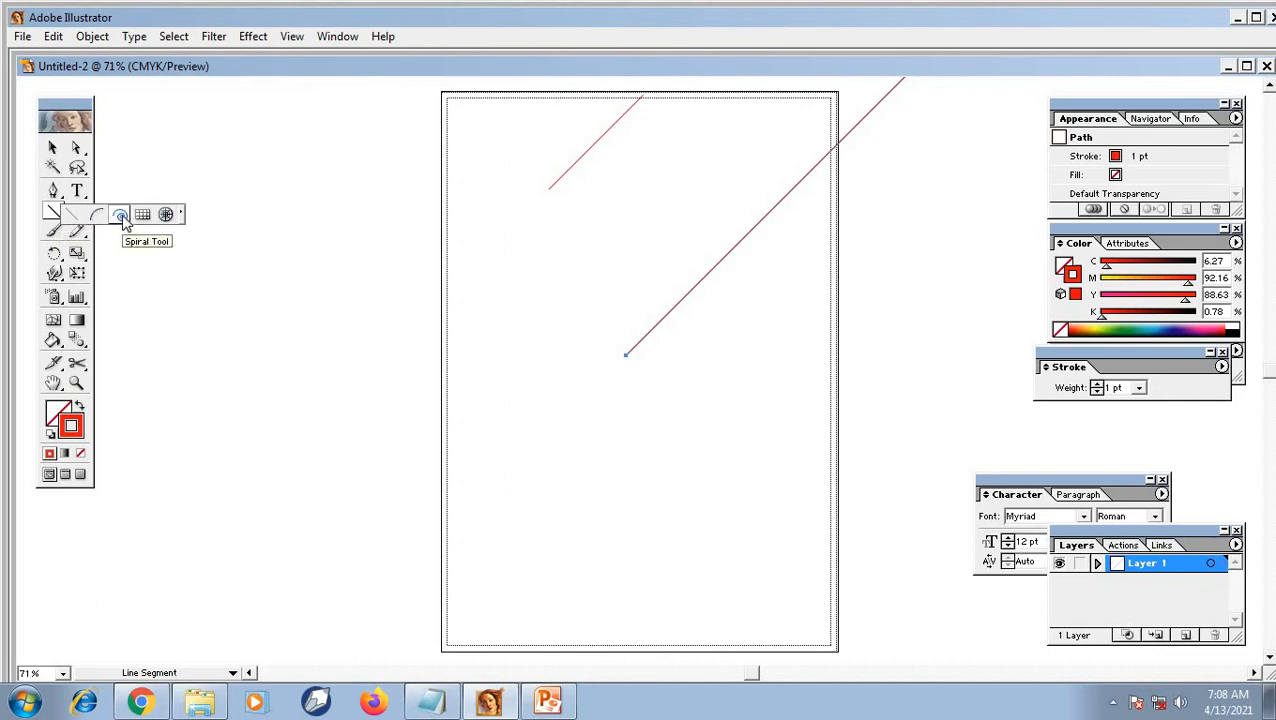
left_click_drag(123, 217, 122, 214)
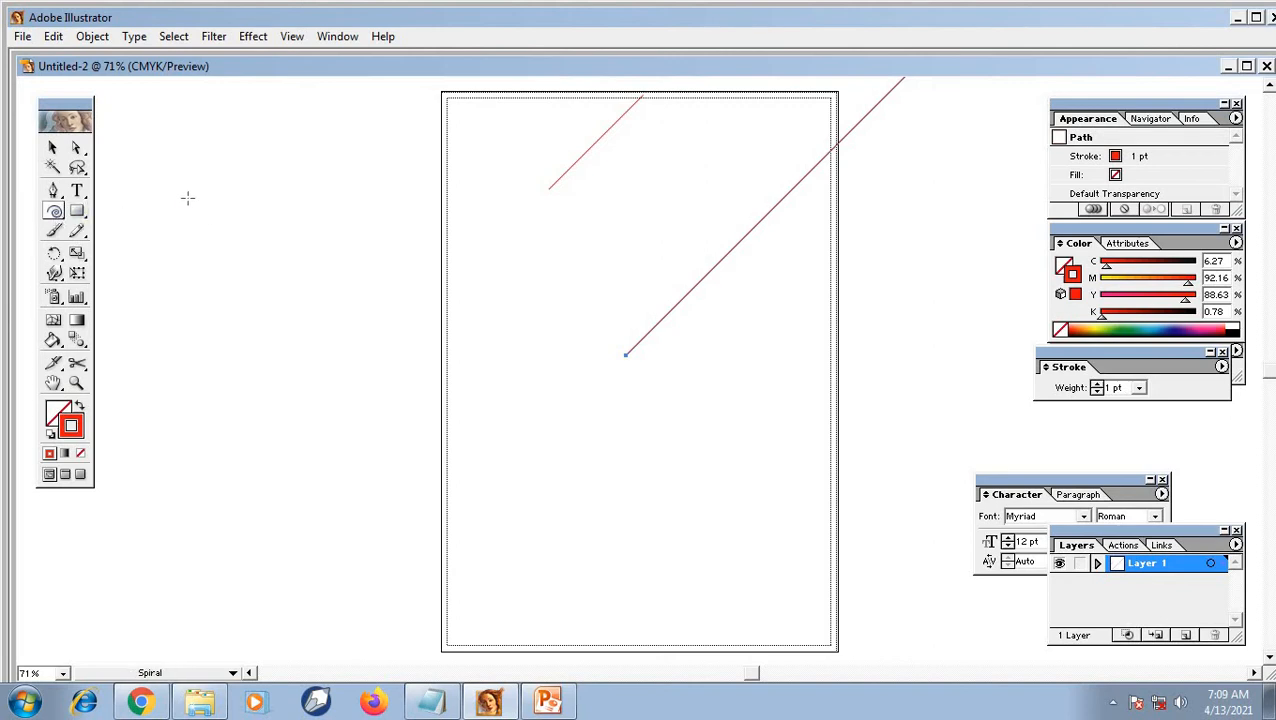
Draw a spiral in the empty area beside the page's upper left and deselect it
left_click_drag(181, 198, 250, 245)
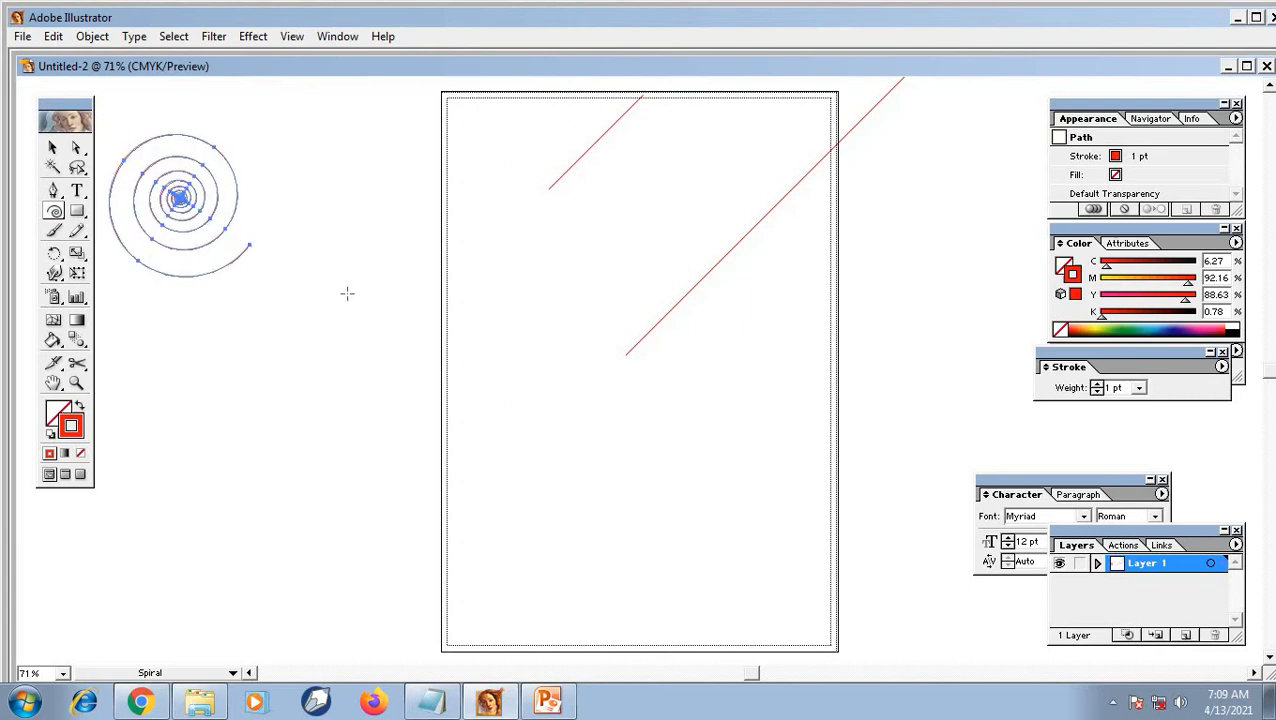
left_click(53, 147)
left_click(383, 202)
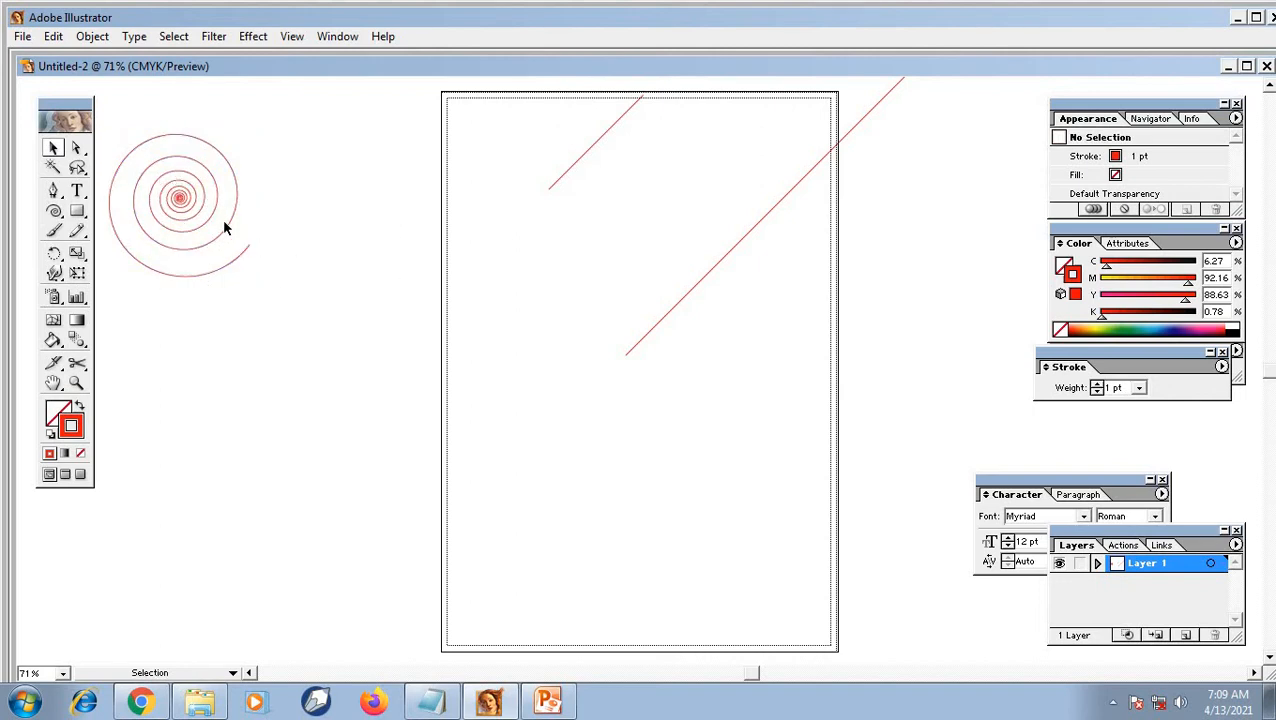
Switch to PowerPoint and view slide 3 on the Spiral Tool and slide 7 on changing the spiral's direction
left_click(550, 700)
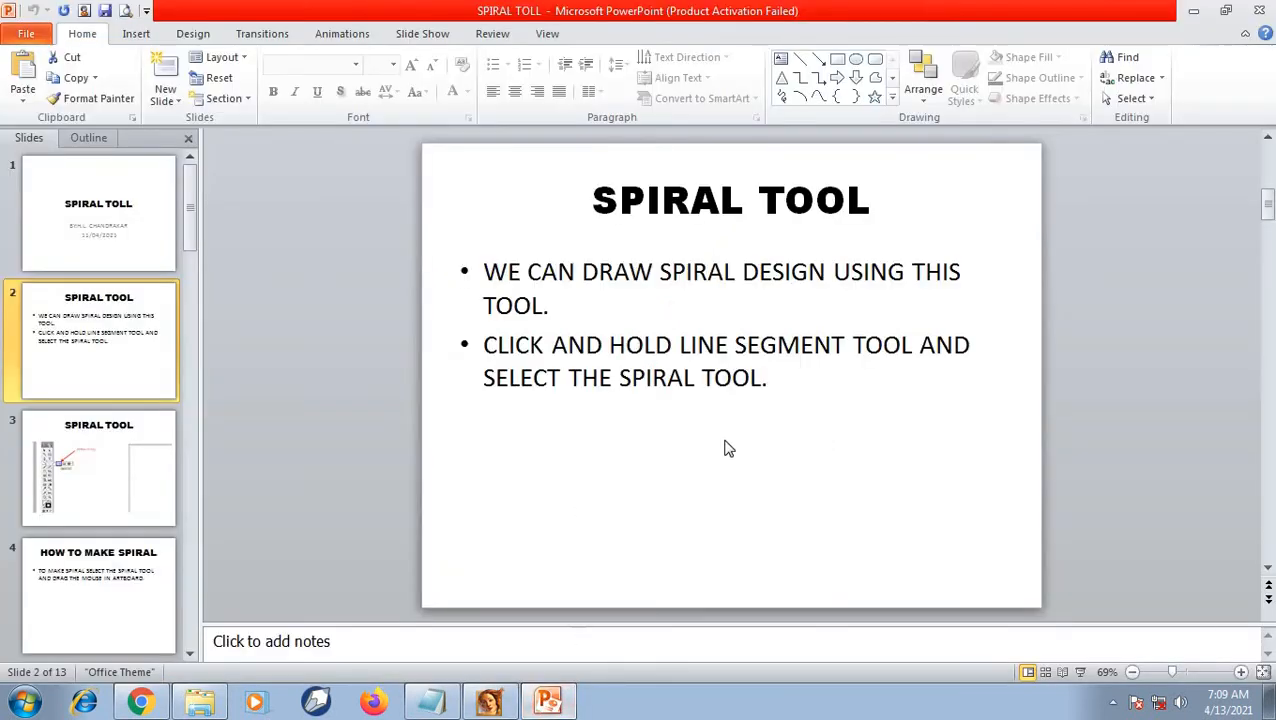
left_click(123, 461)
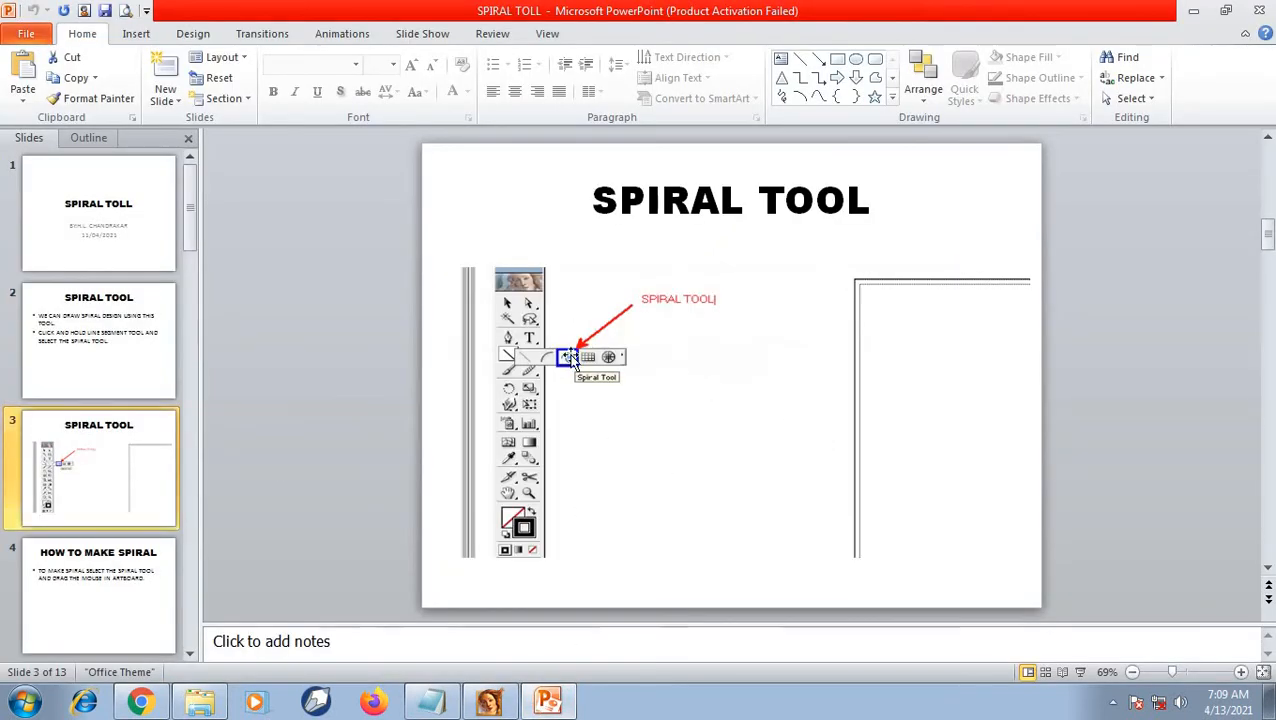
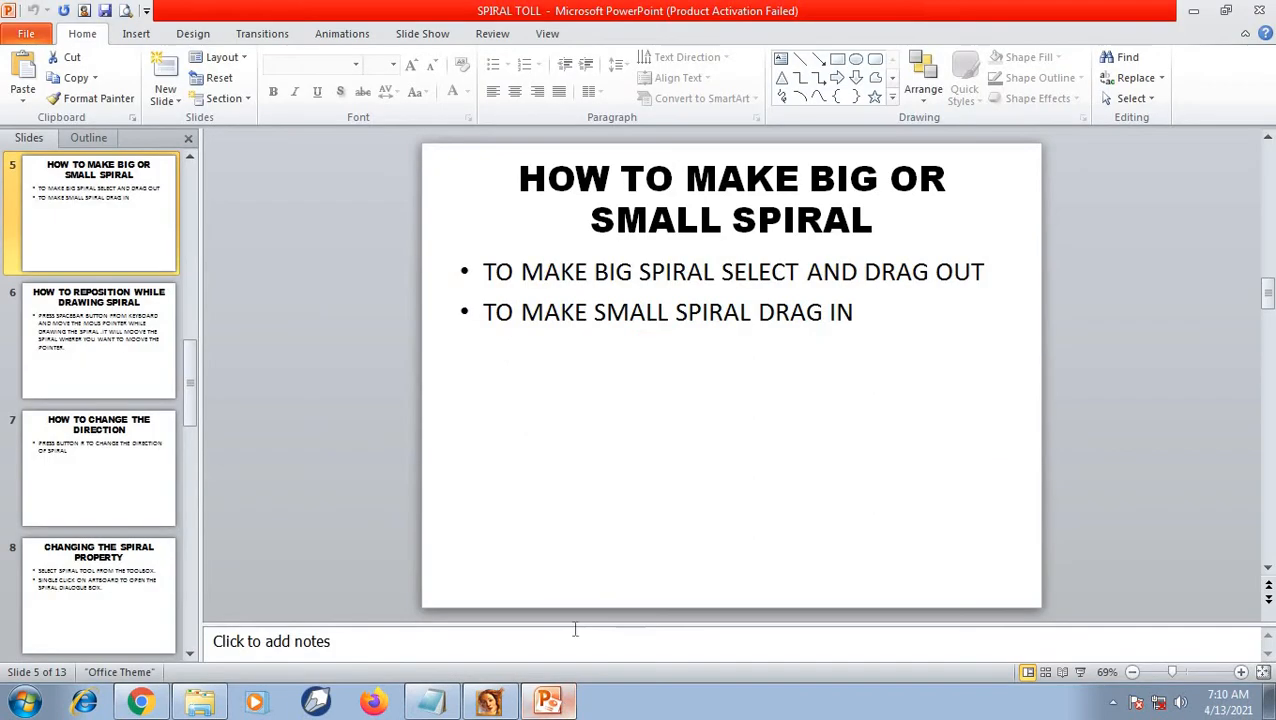
left_click(108, 452)
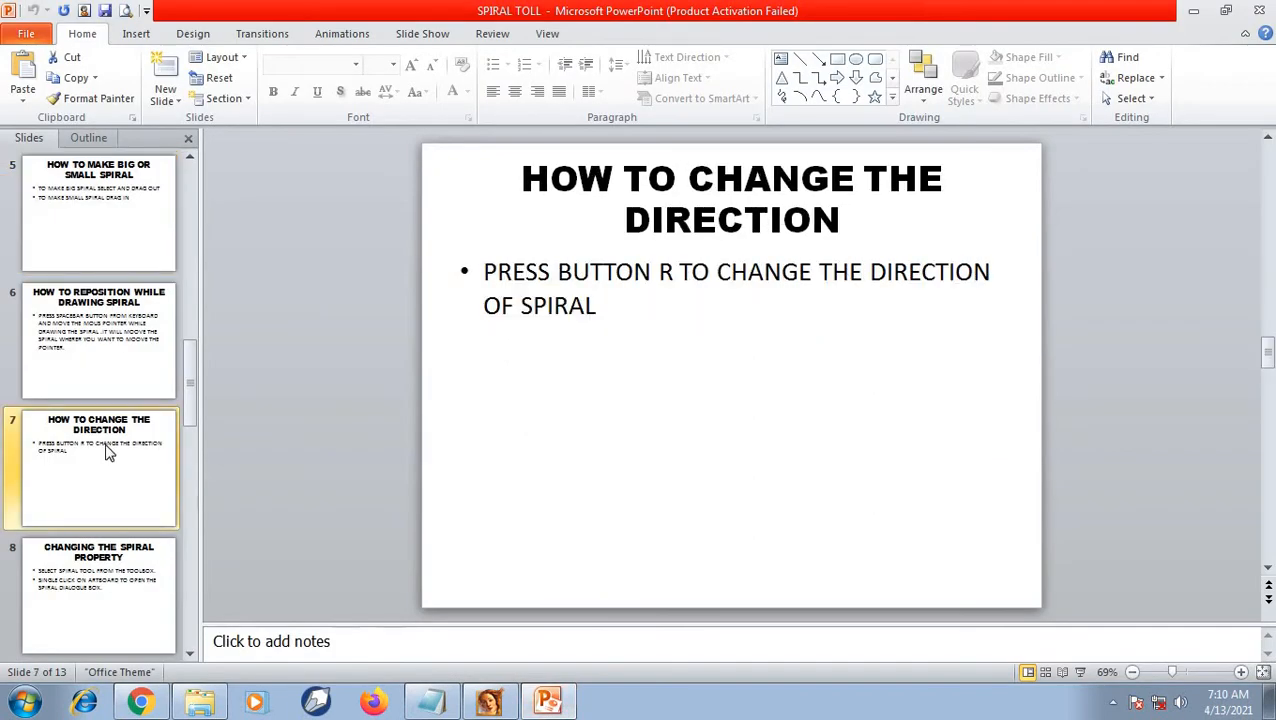
Return to Illustrator and delete all lines and spirals from the document
left_click(489, 703)
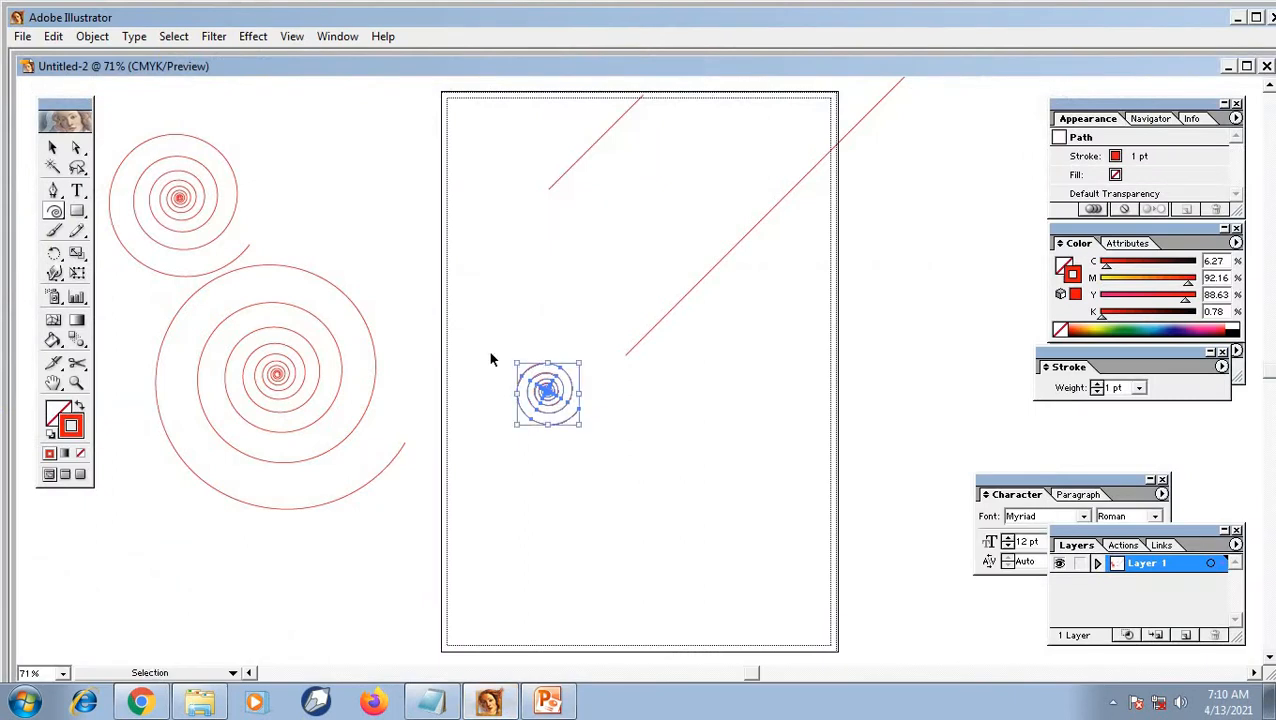
key("ctrl+a")
key("Delete")
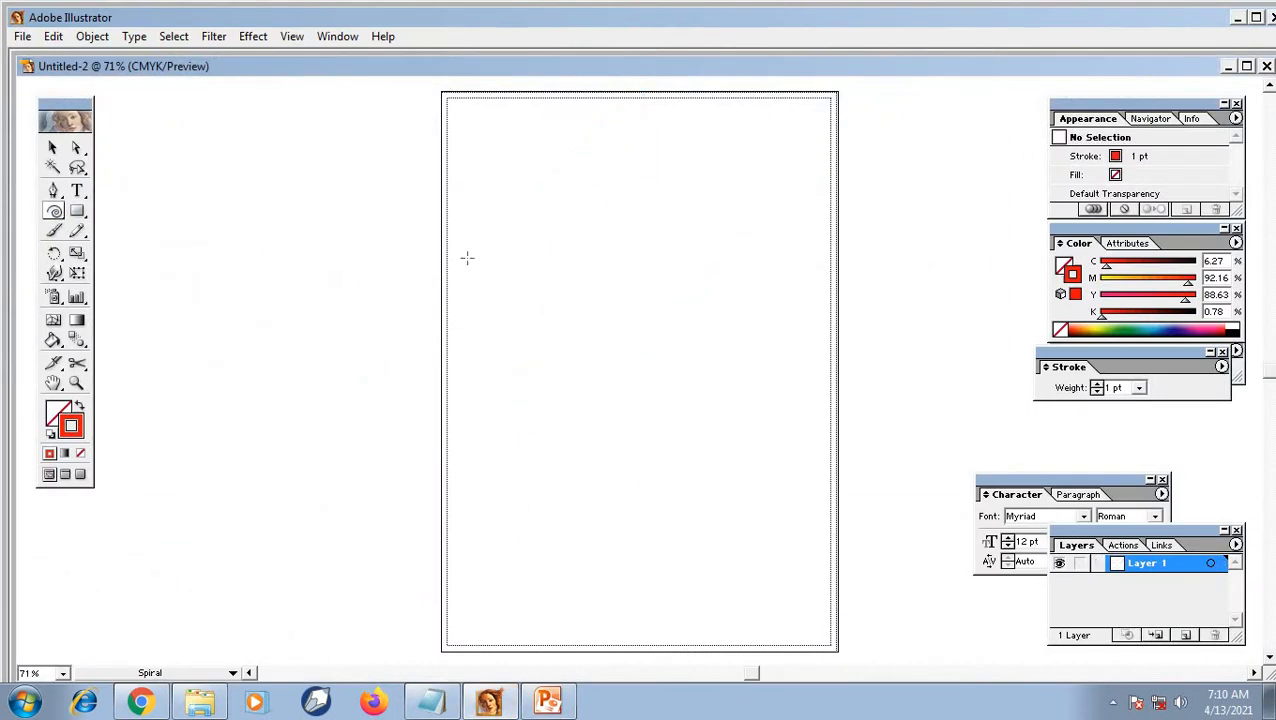
Recheck PowerPoint slide 7, return to Illustrator, and draw a spiral beside the page's upper left, reversing its direction repeatedly while drawing
left_click(548, 700)
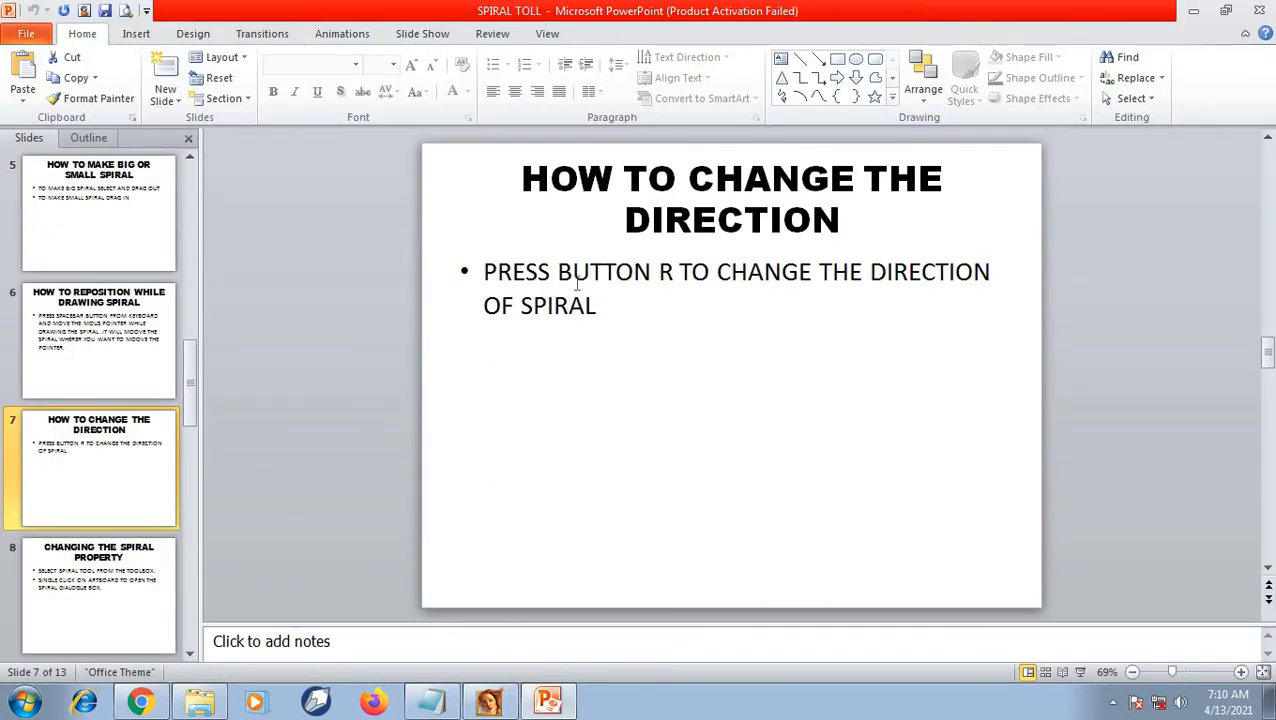
left_click(489, 700)
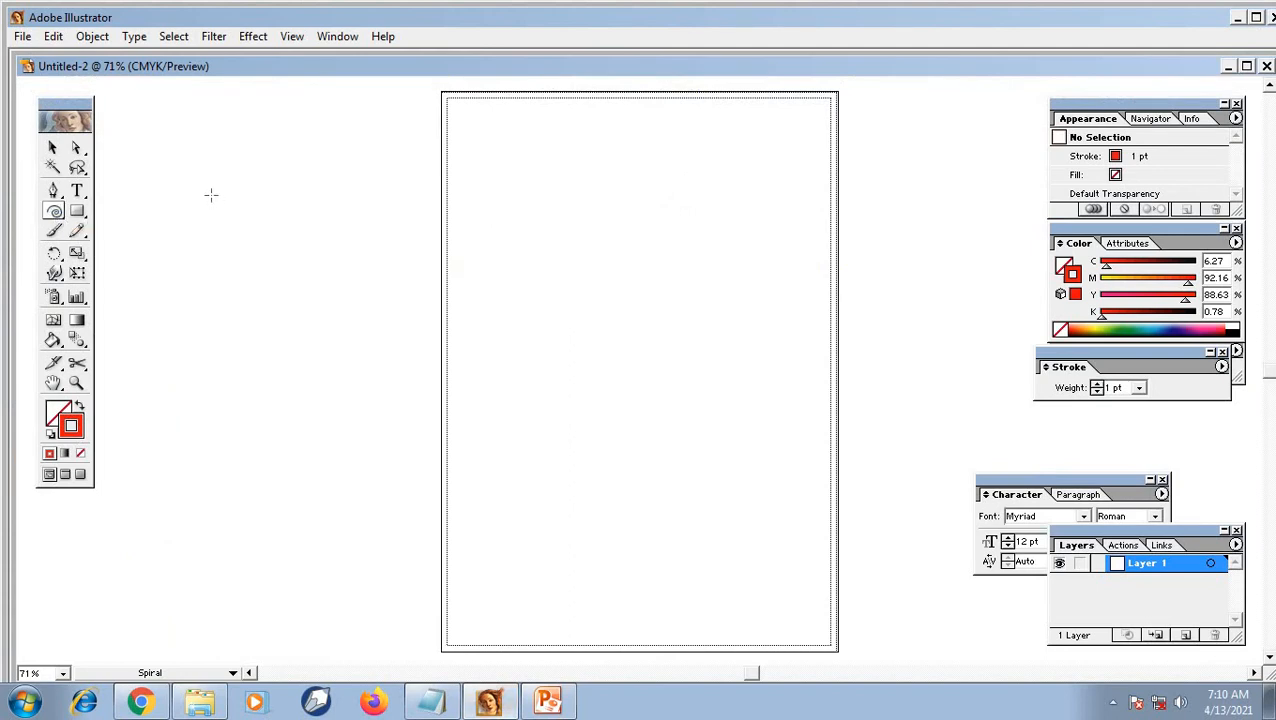
left_click_drag(211, 195, 286, 260)
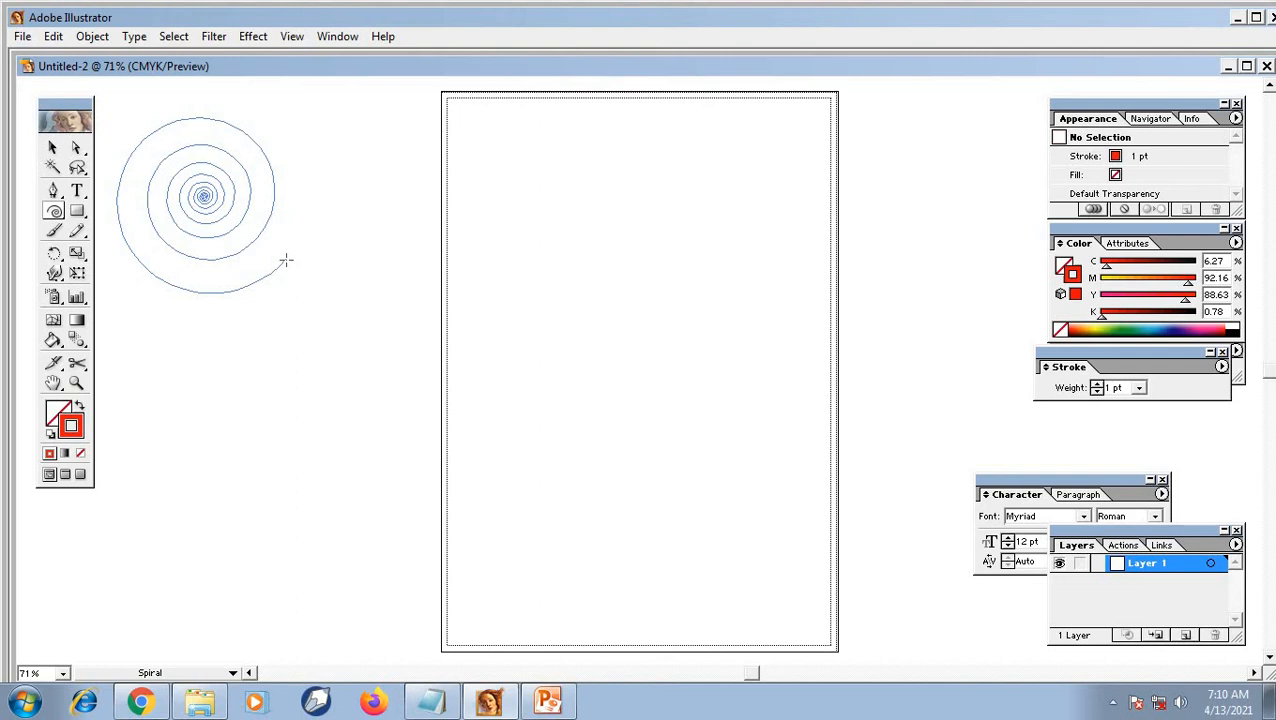
key("r")
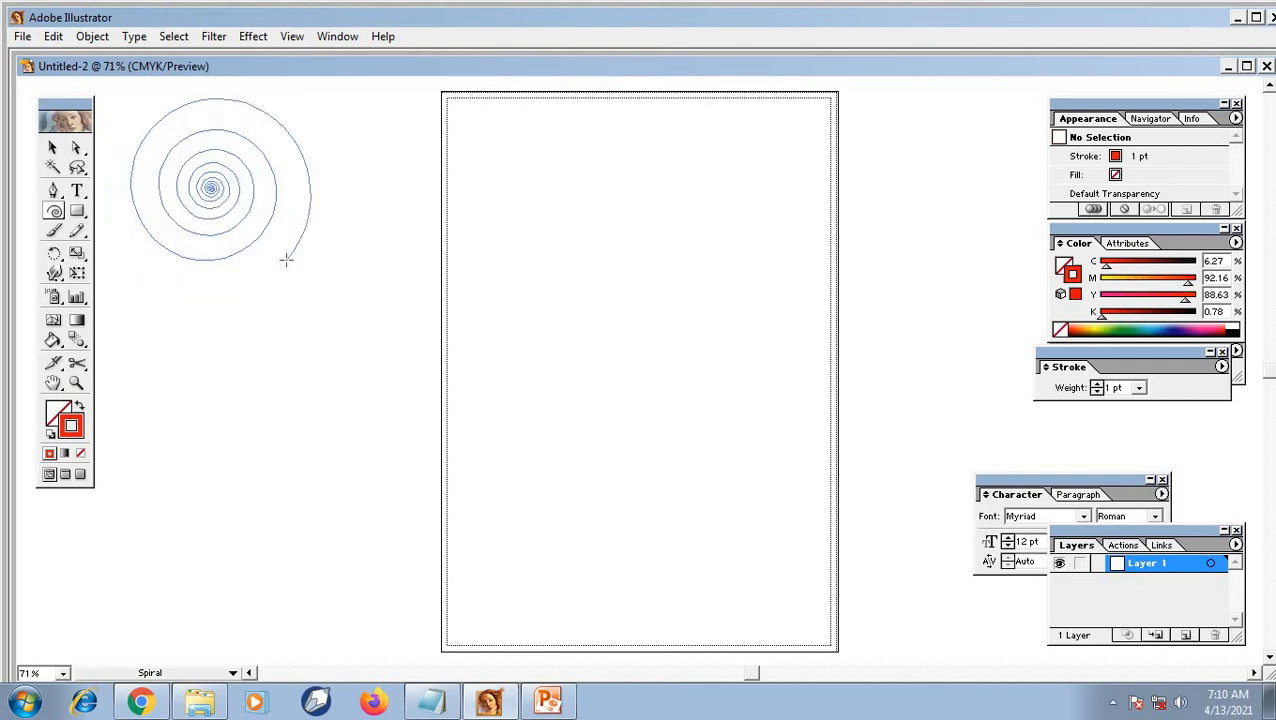
key("Down")
key("Down")
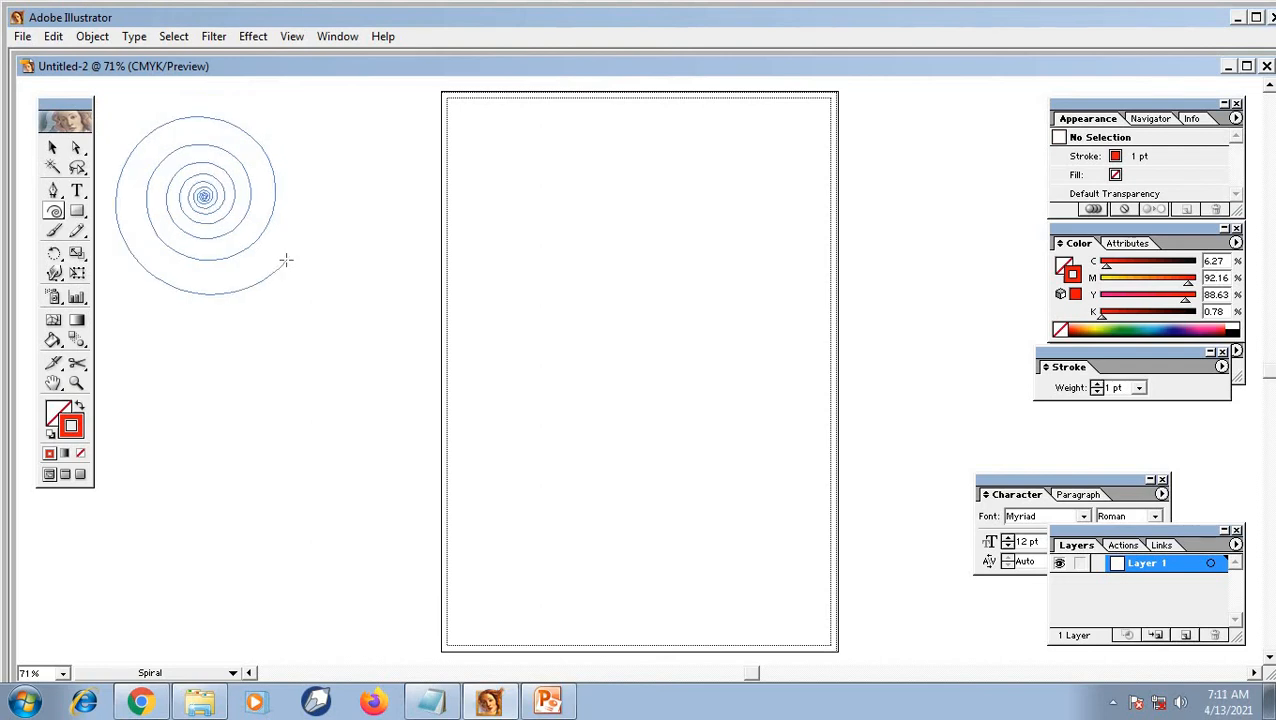
key("Up")
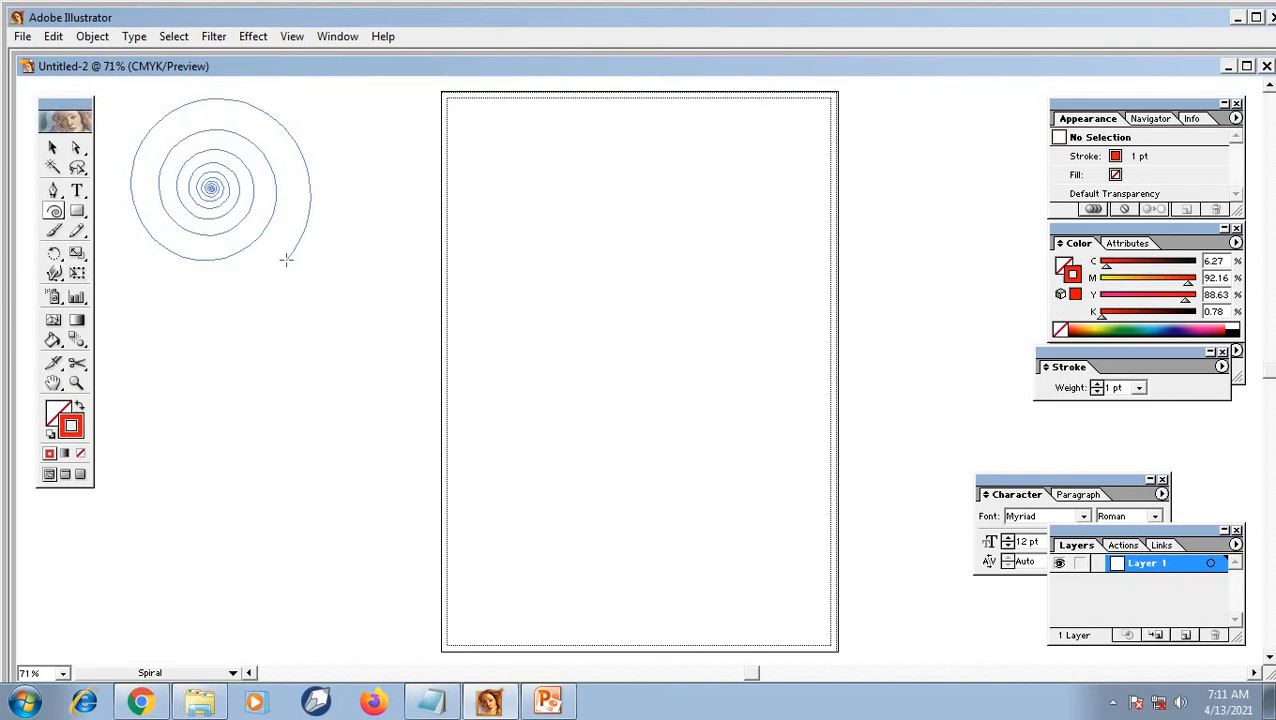
mouse_move(286, 260)
left_mouse_down()
mouse_move(313, 313)
mouse_move(279, 256)
mouse_move(293, 275)
left_mouse_up()
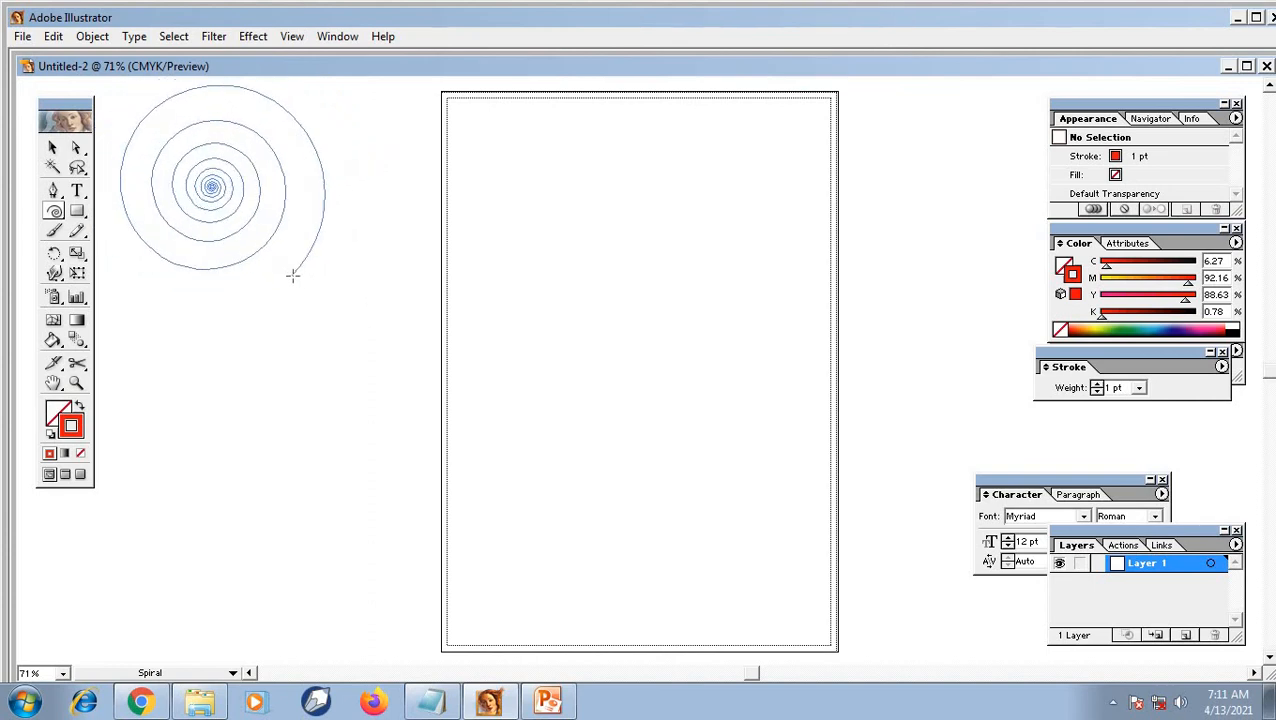
key("r")
key("r")
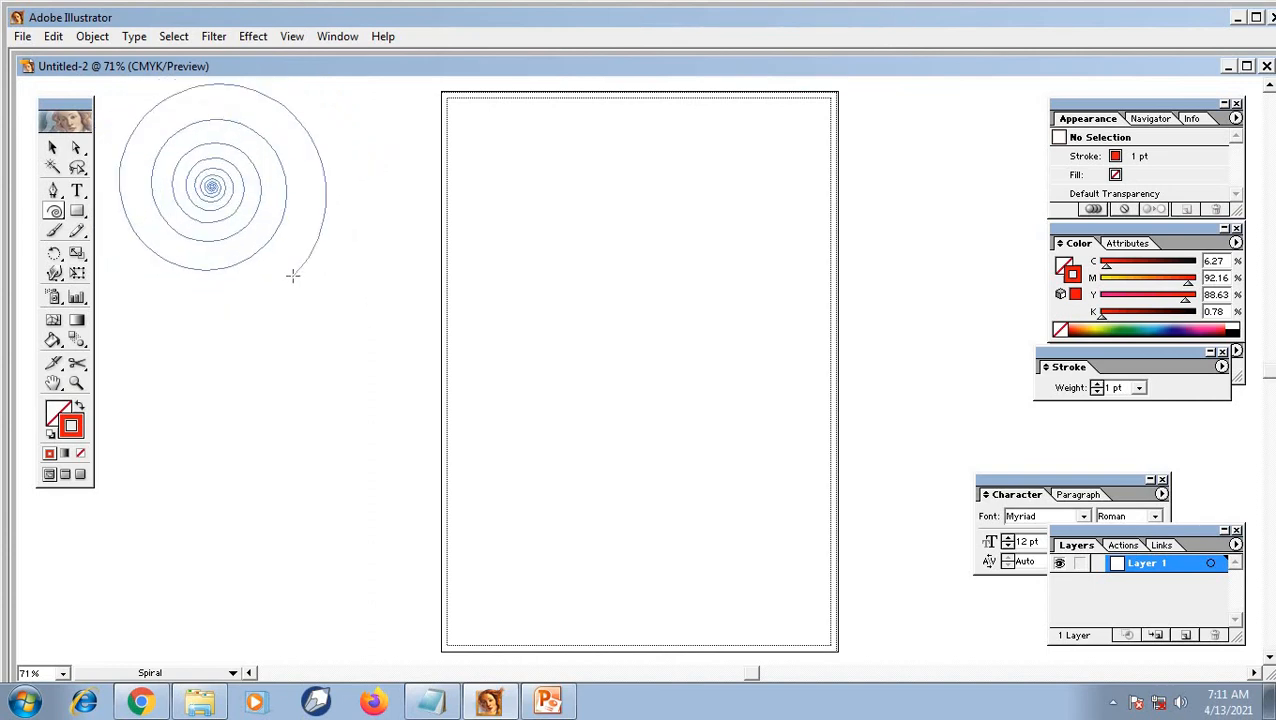
key("r")
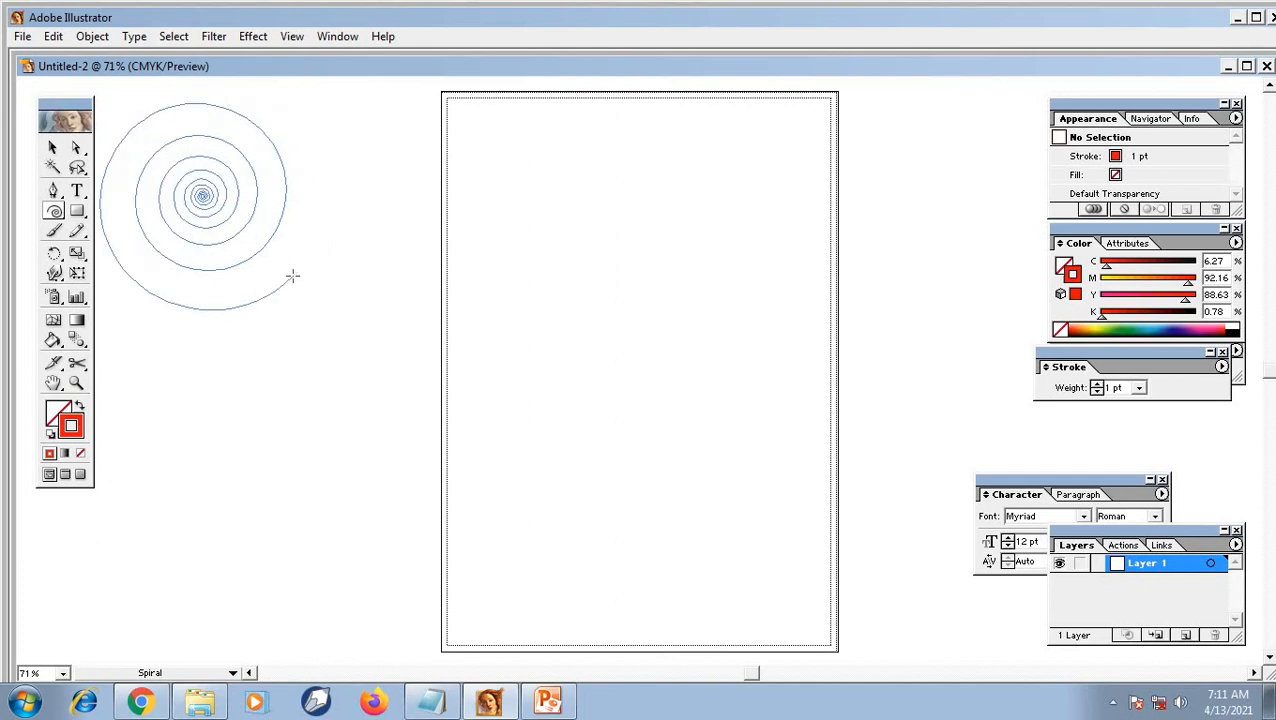
key("r")
left_click_drag(292, 275, 292, 275)
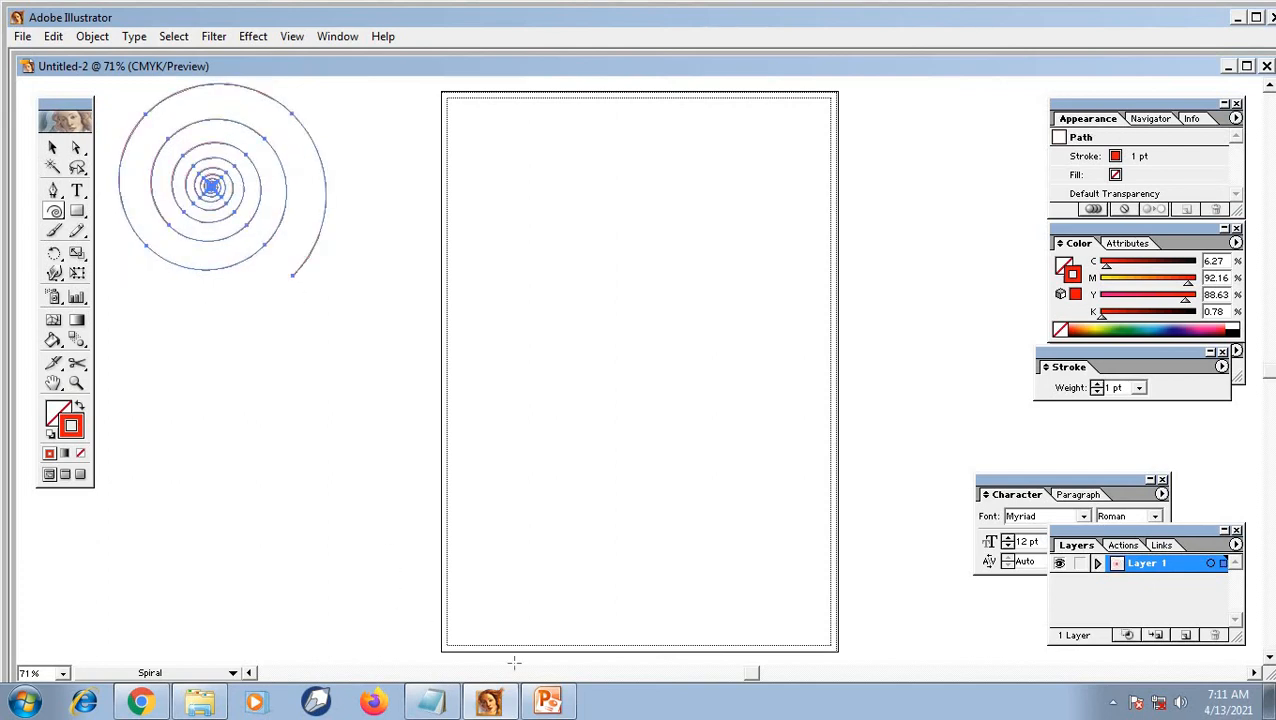
Switch to PowerPoint and review the slides on spiral properties, the Spiral Tool, big or small spirals, and repositioning a spiral while drawing
left_click(547, 700)
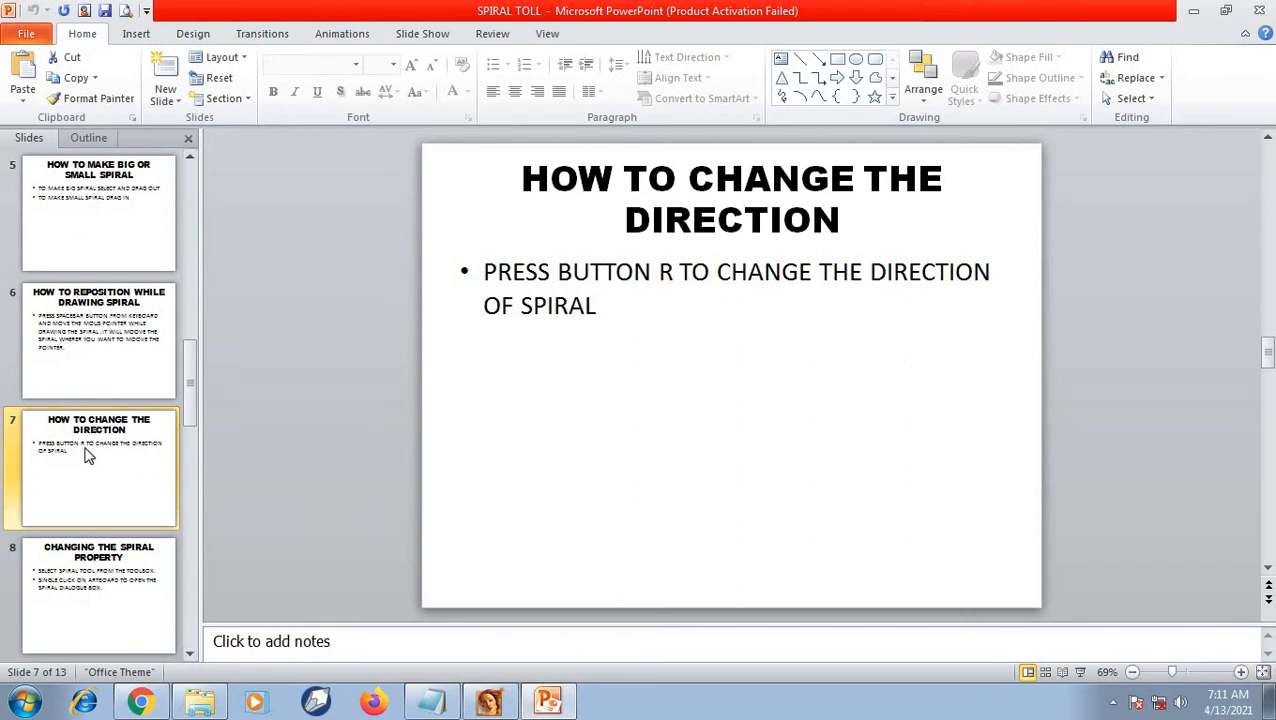
key("Down")
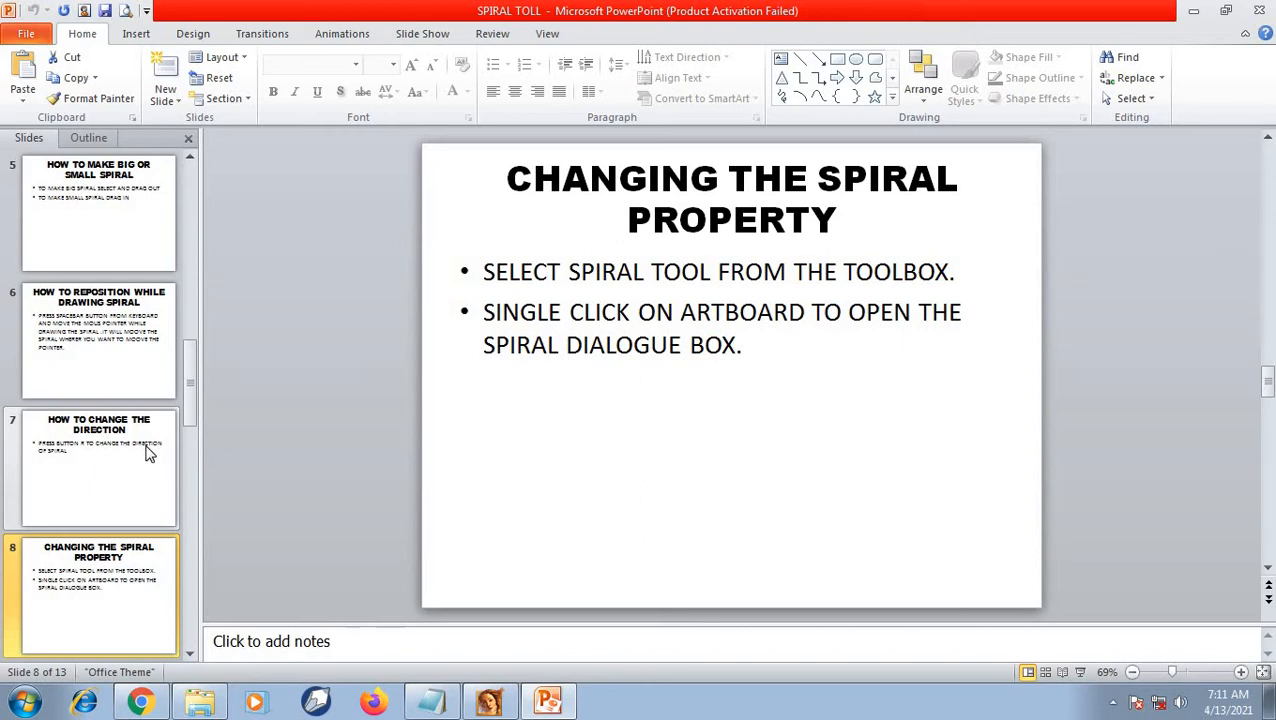
left_click(77, 211)
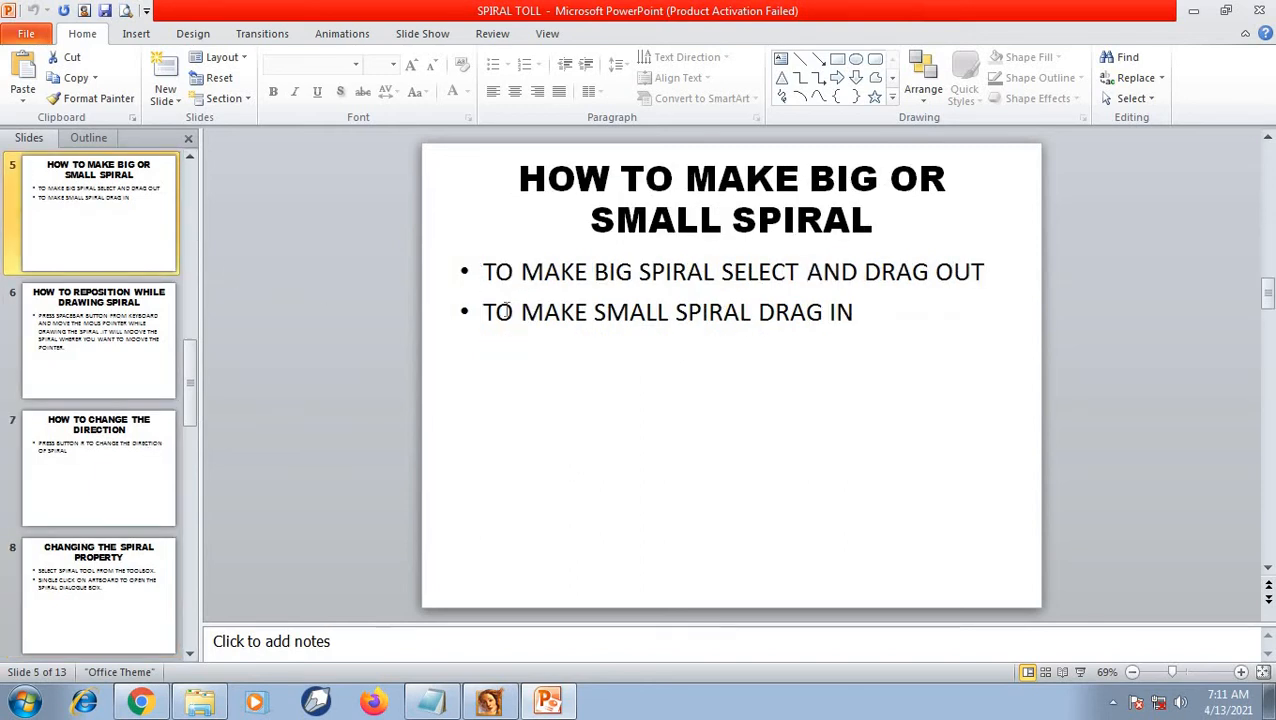
scroll(505, 311, "up", 1)
scroll(505, 311, "up", 1)
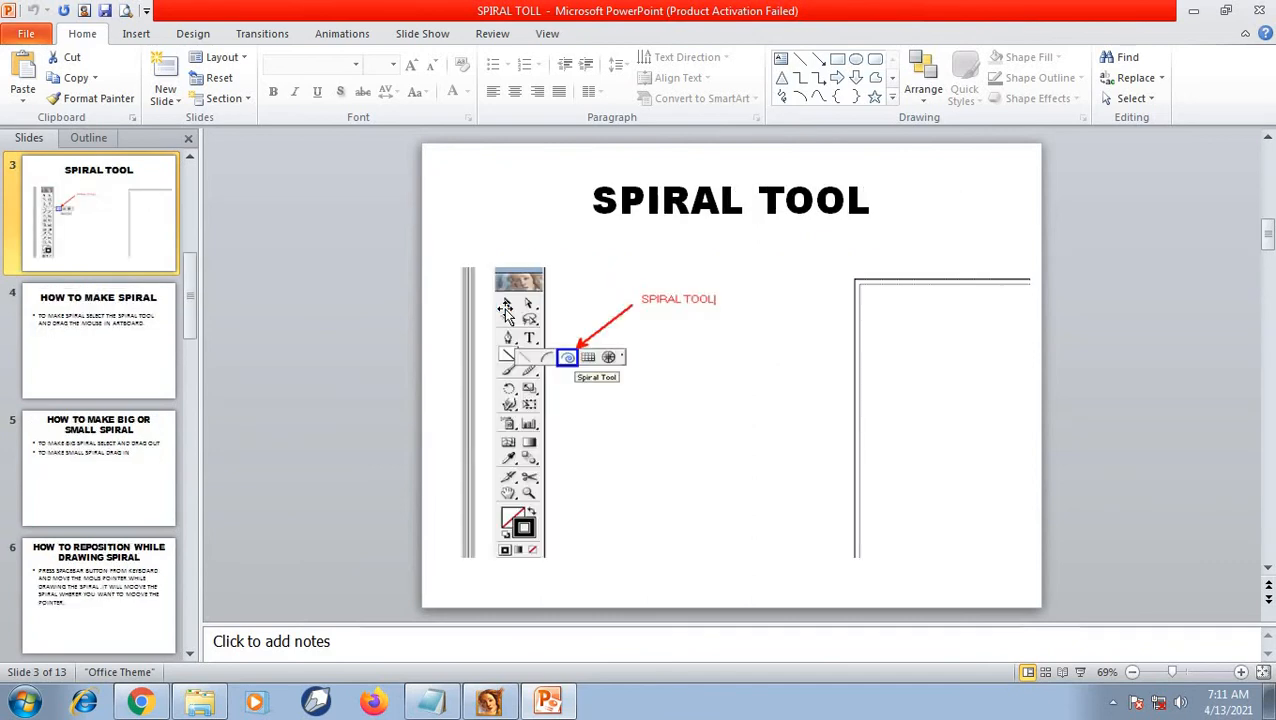
scroll(505, 311, "down", 2)
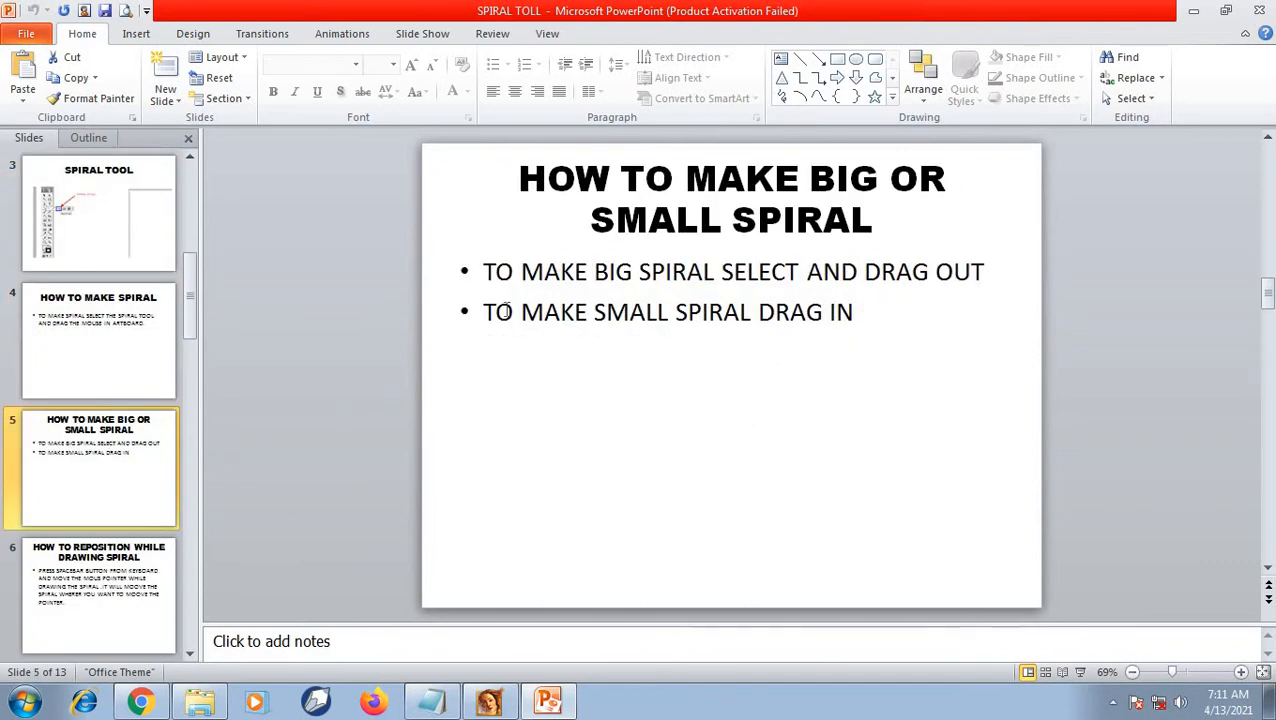
scroll(505, 311, "down", 1)
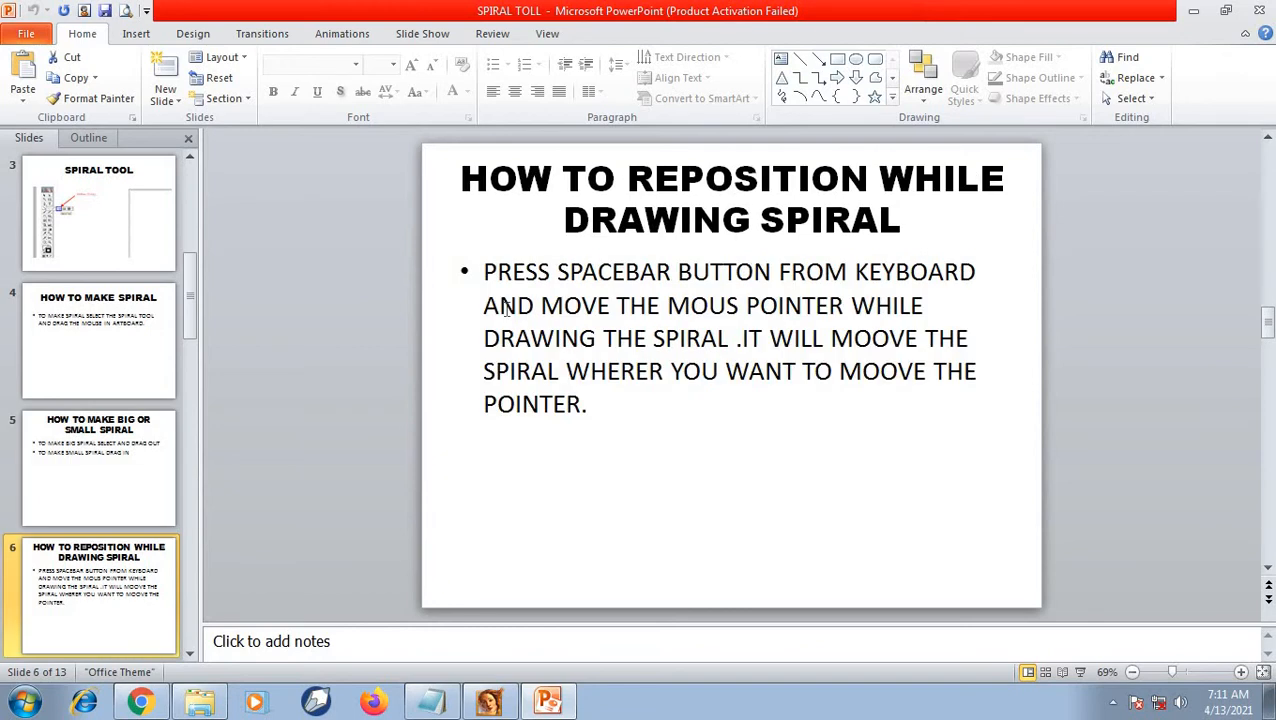
Return to Illustrator, replace the selected spiral with a new one, and reposition it while drawing so it overlaps the page's left edge
left_click(500, 705)
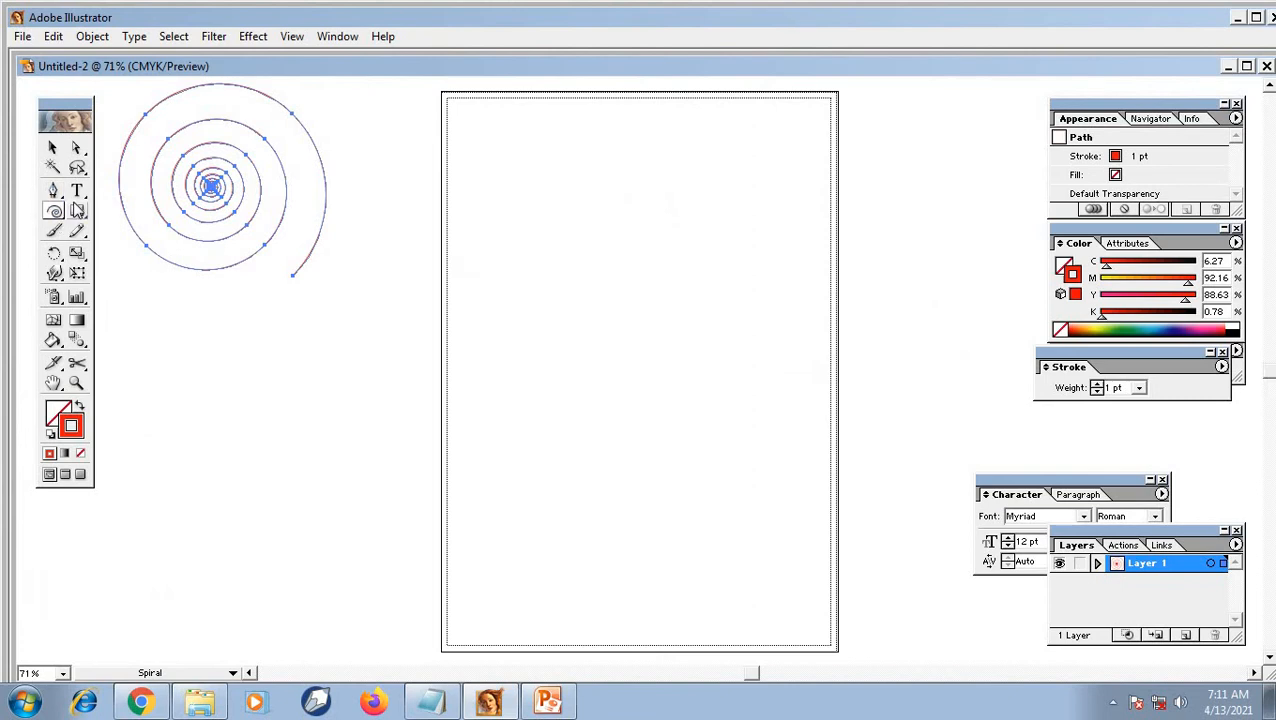
key("Delete")
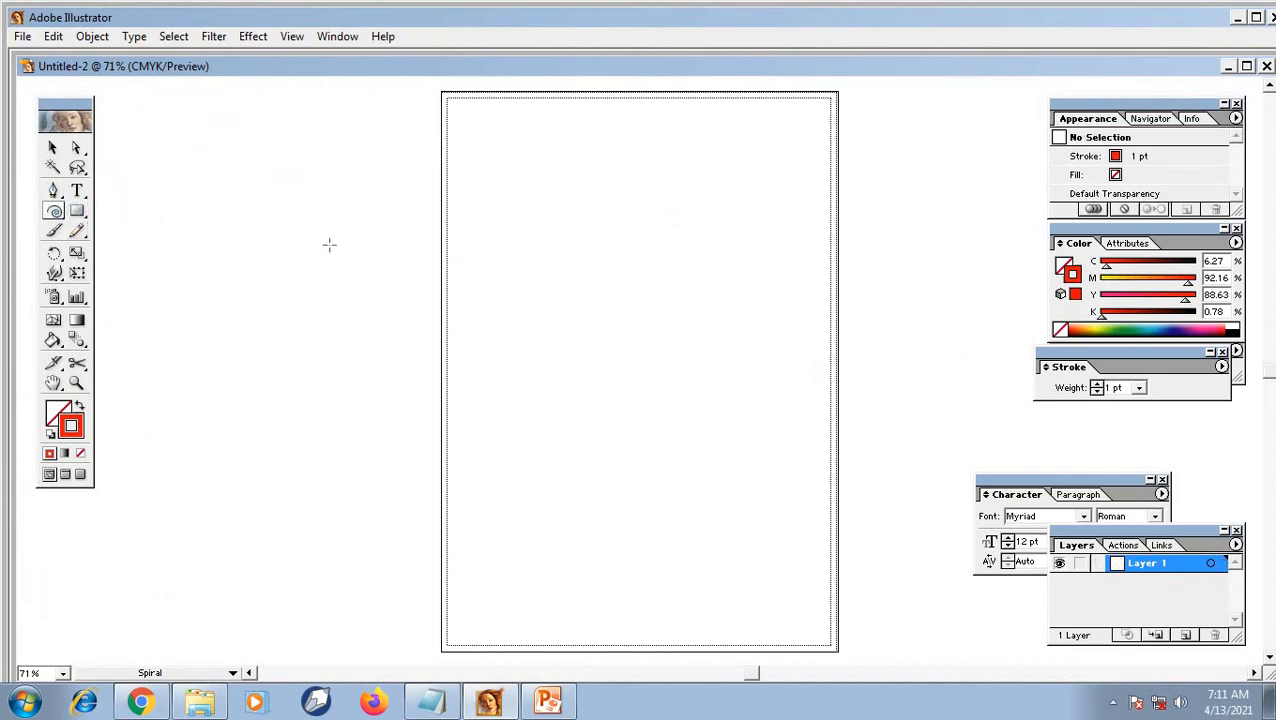
left_click_drag(291, 188, 435, 383)
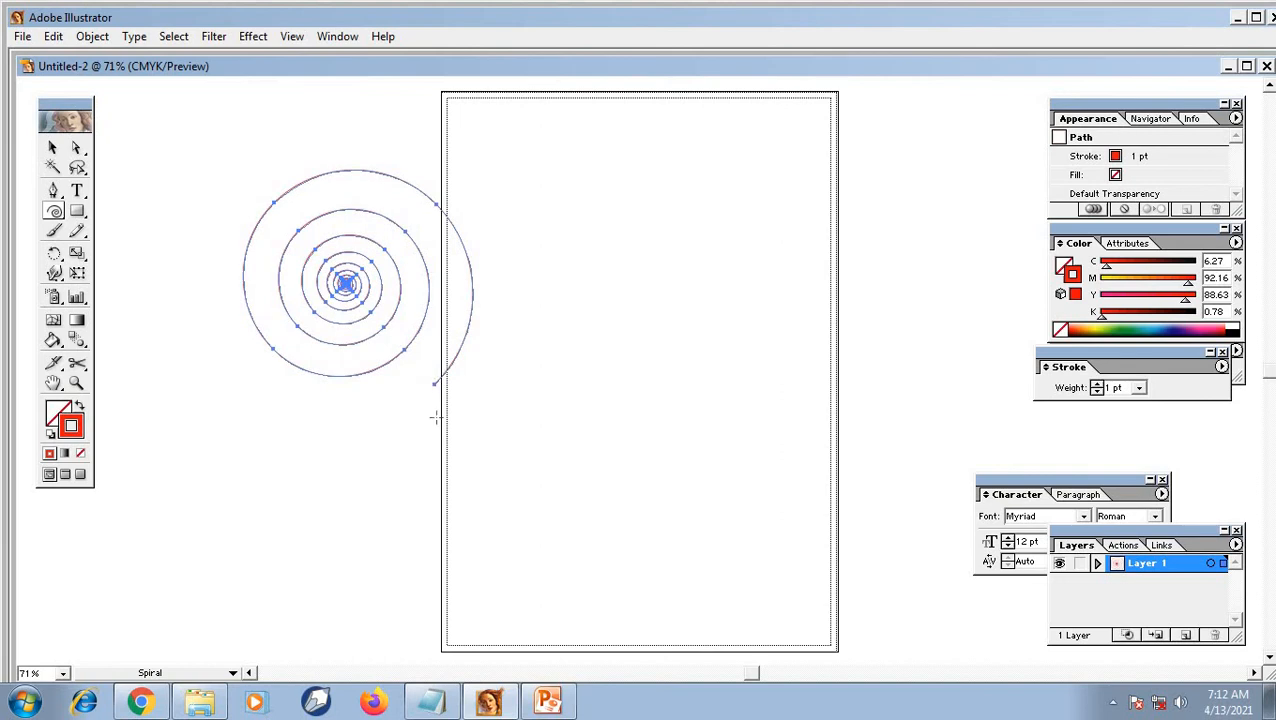
Switch to PowerPoint and advance to slide 9, which explains the spiral property settings
left_click(548, 705)
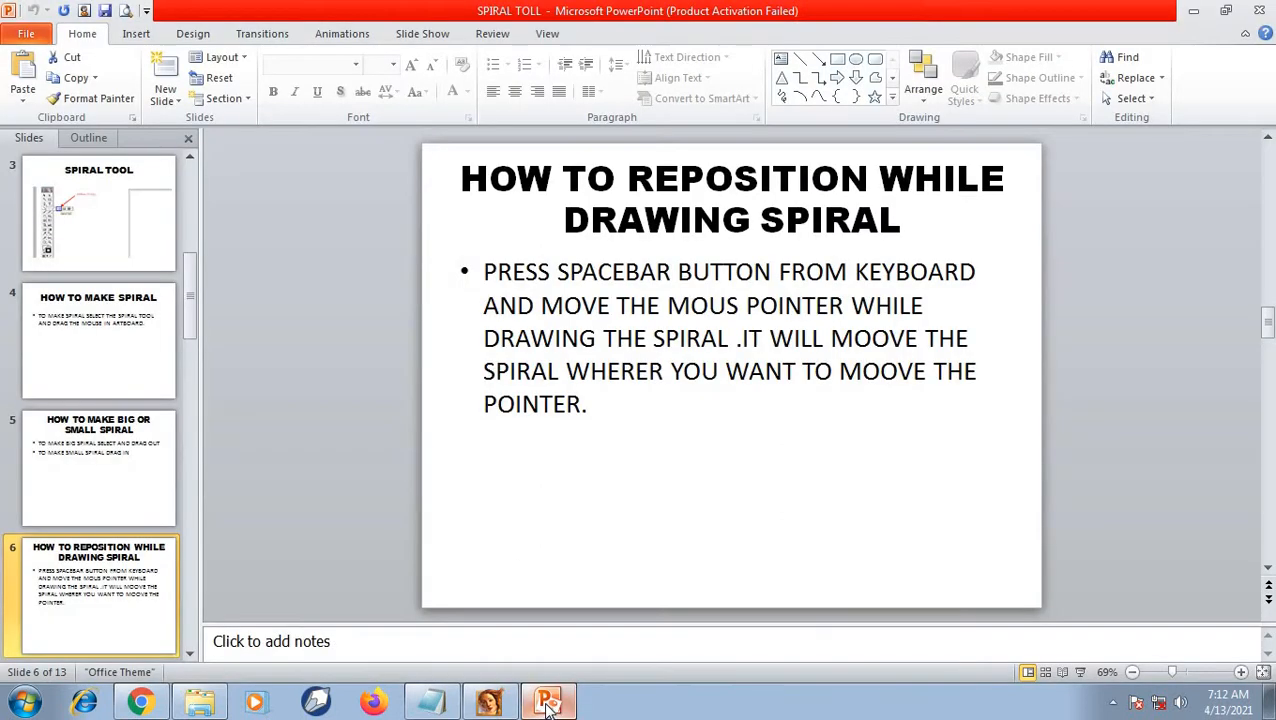
key("Down")
key("Down")
key("Down")
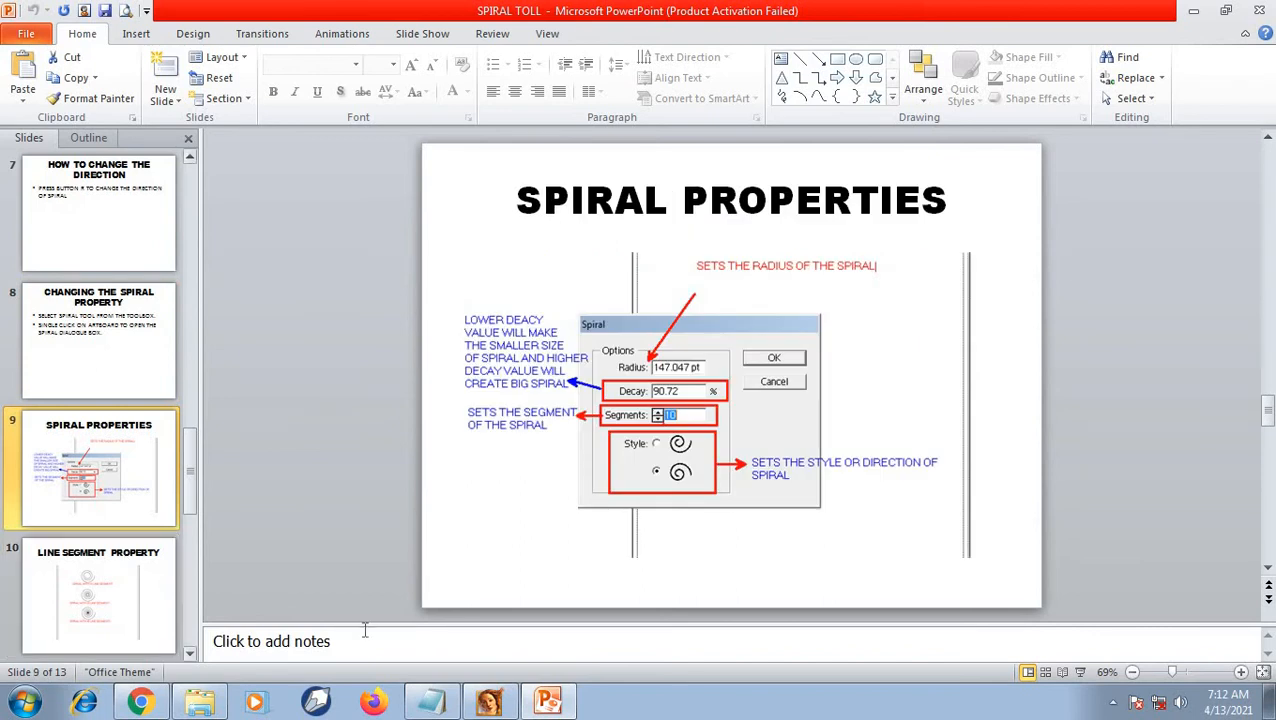
Return to Illustrator, delete the spiral, and create one near the page's upper left with radius 191.228 pt, decay 90%, 40 segments and the second style
left_click(480, 706)
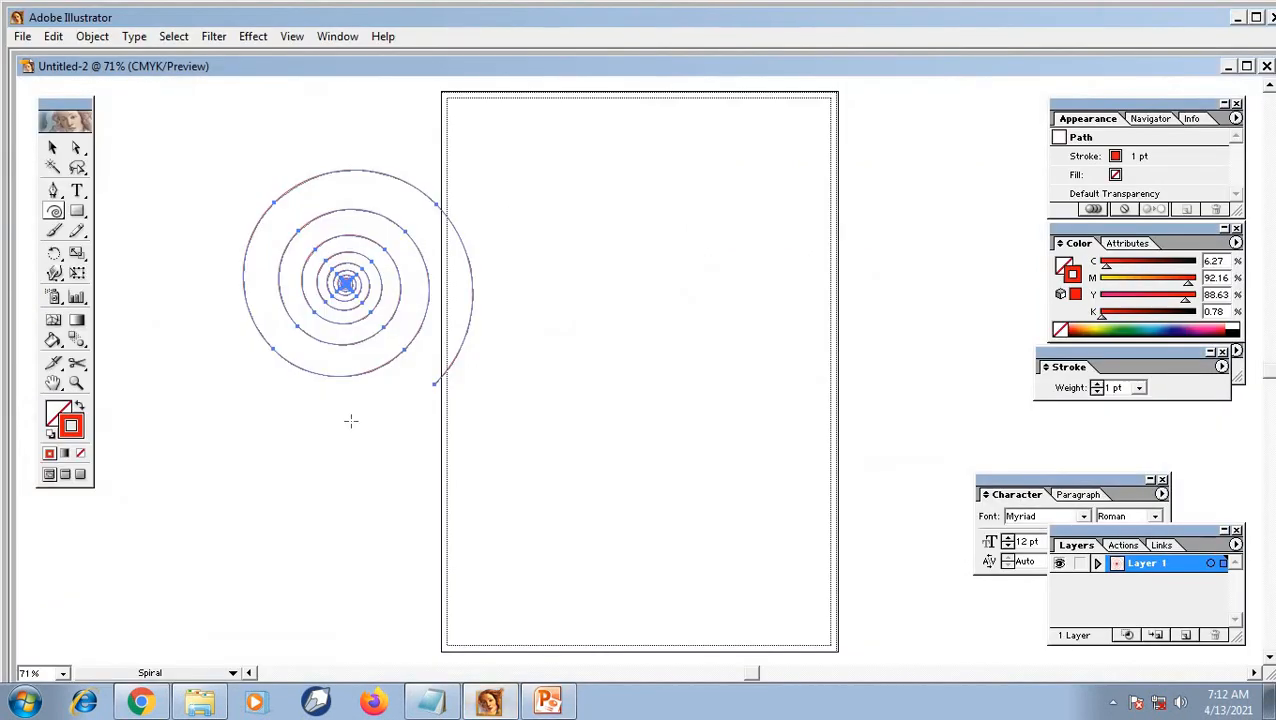
key("Delete")
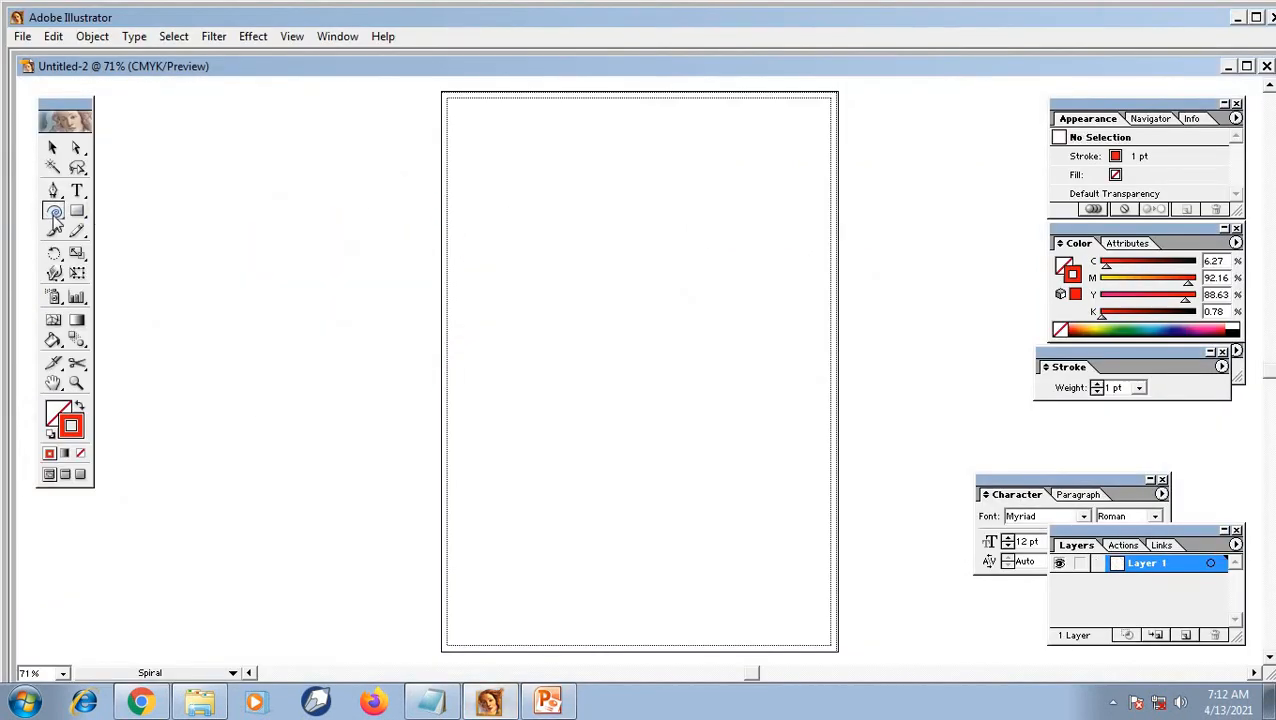
left_click(516, 266)
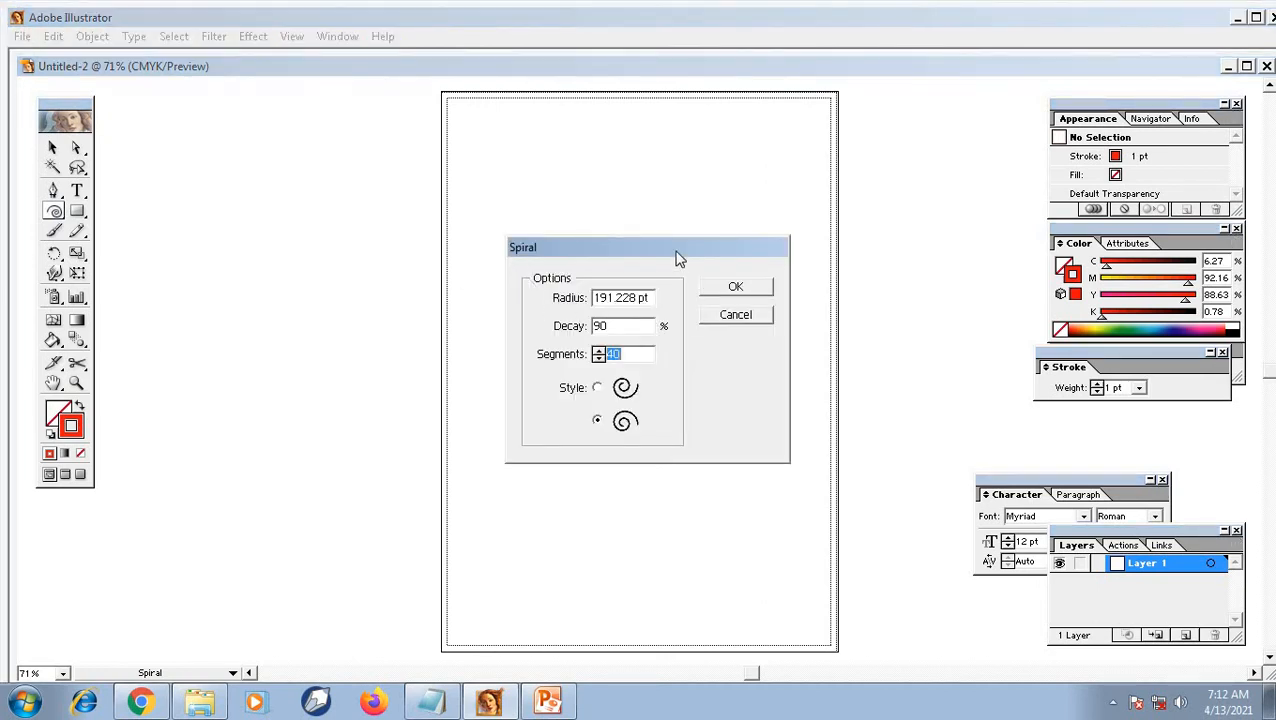
left_click_drag(678, 250, 730, 157)
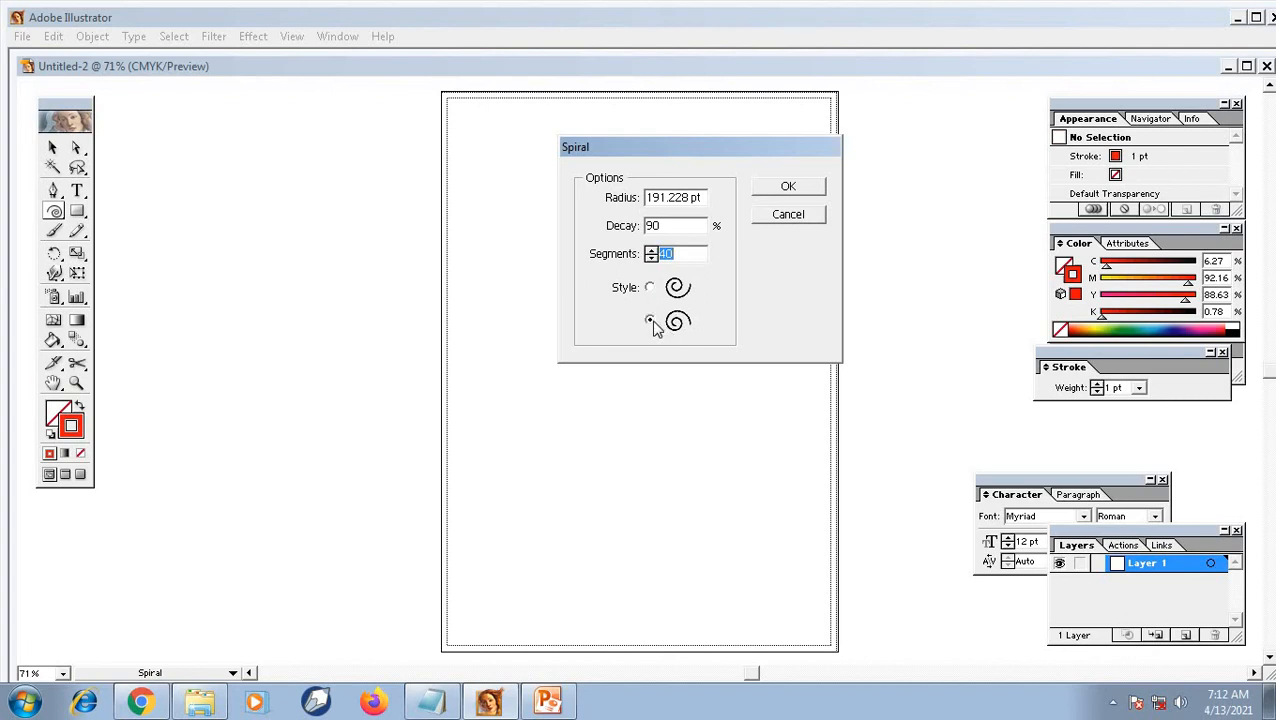
left_click(800, 188)
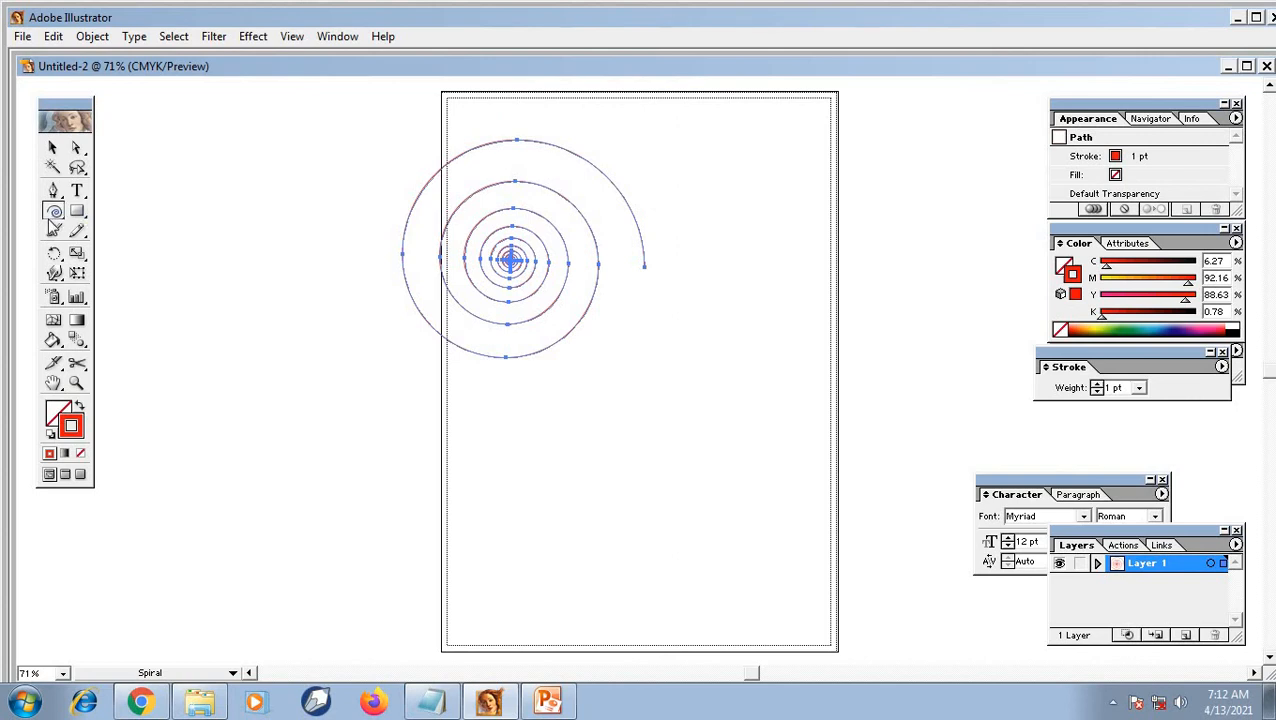
Create two spirals with the first style, radius 191.228 pt, decay 90% and 40 segments, near the page's lower right and outside its left edge
left_click(786, 443)
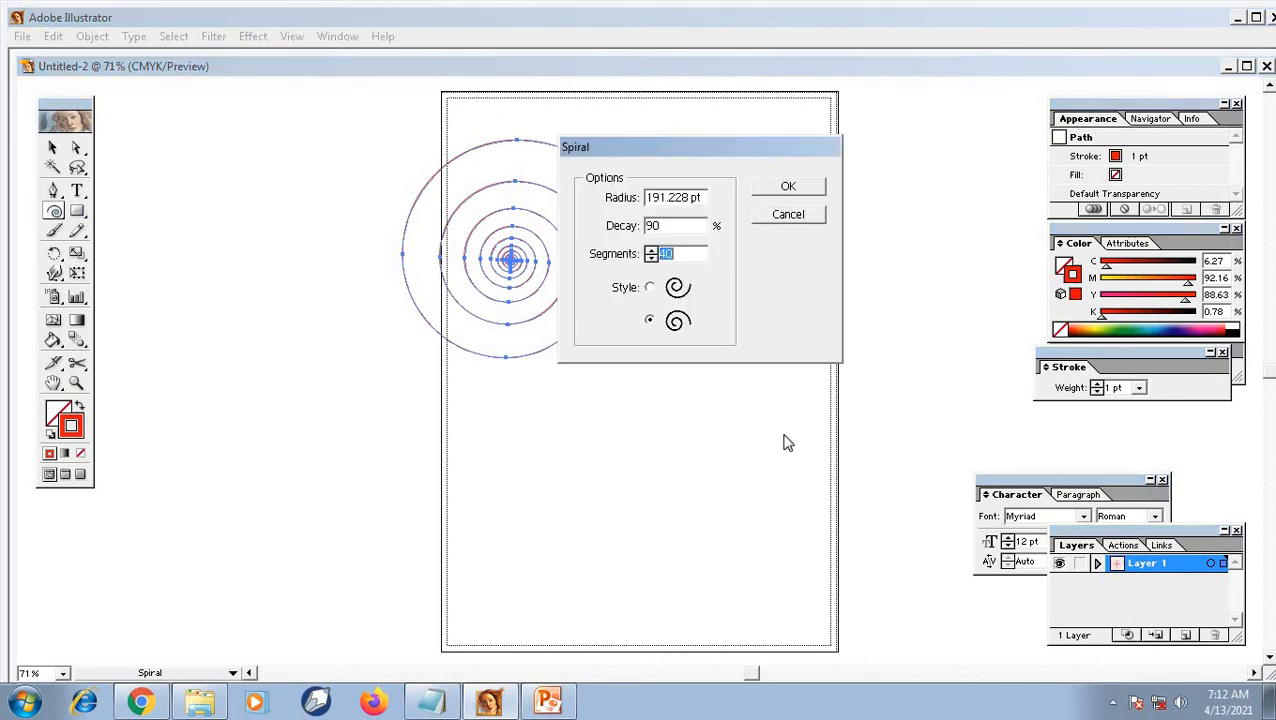
left_click(649, 288)
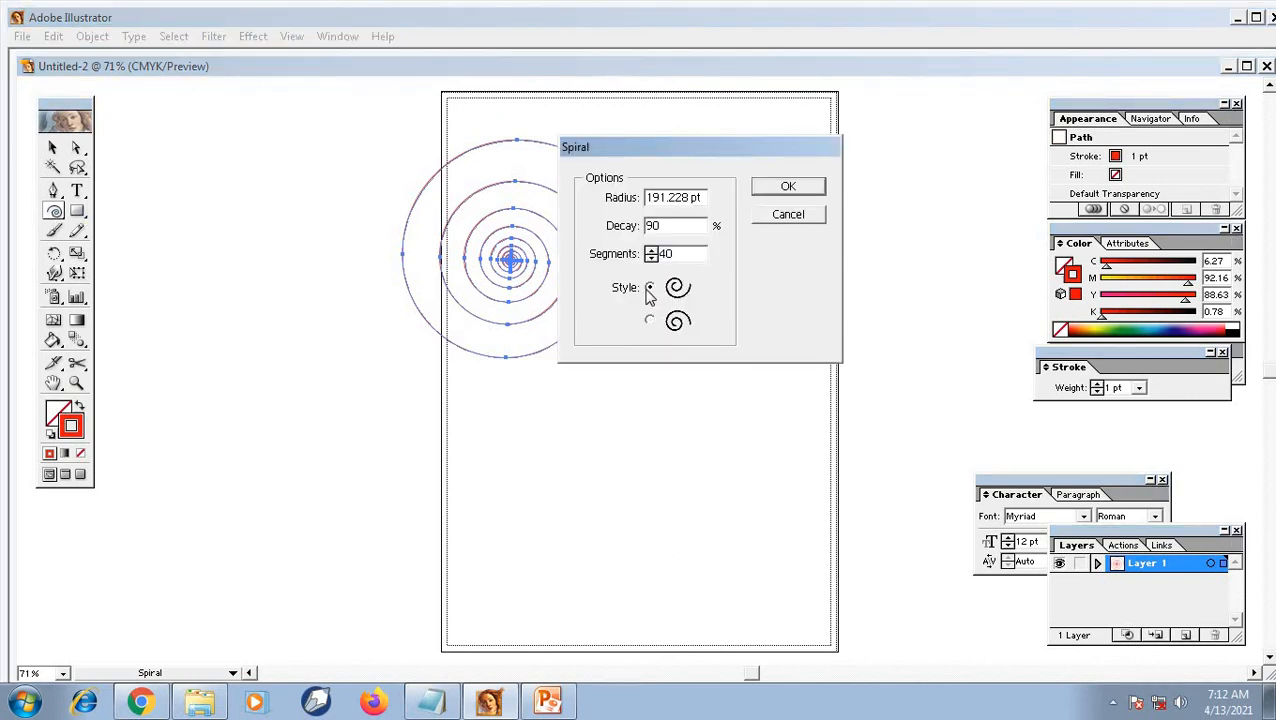
left_click_drag(712, 148, 809, 286)
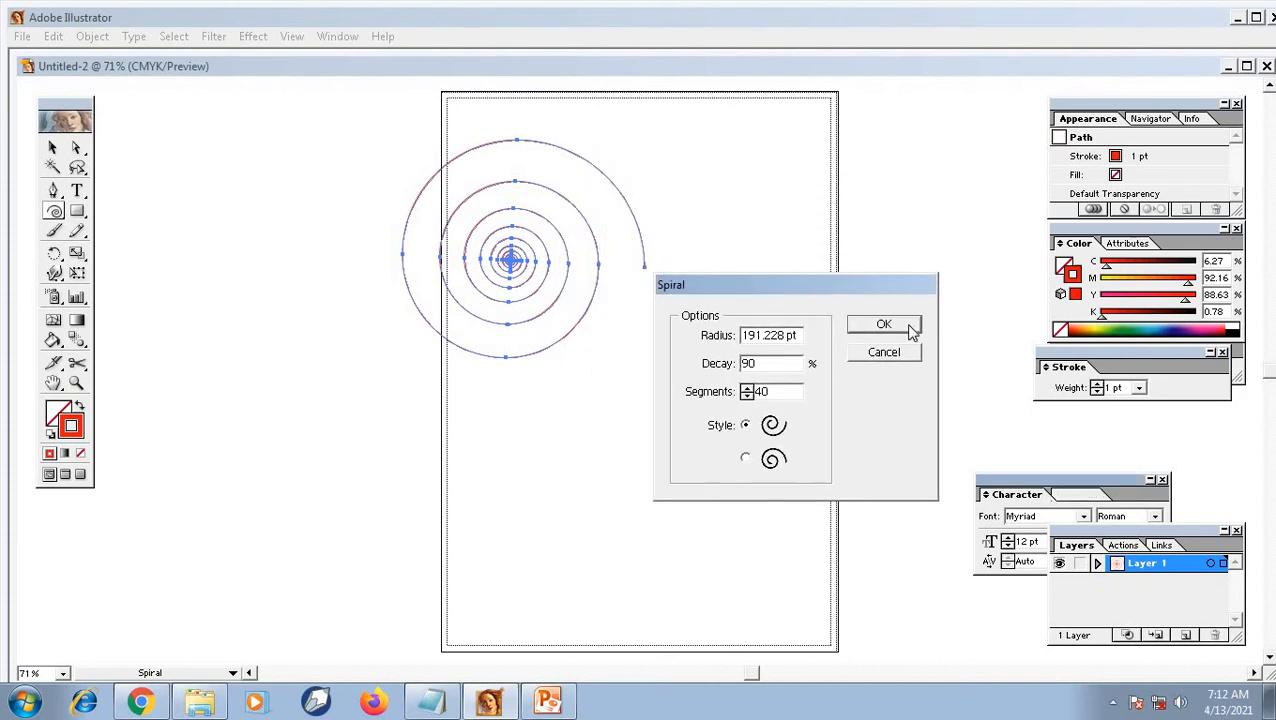
left_click(908, 327)
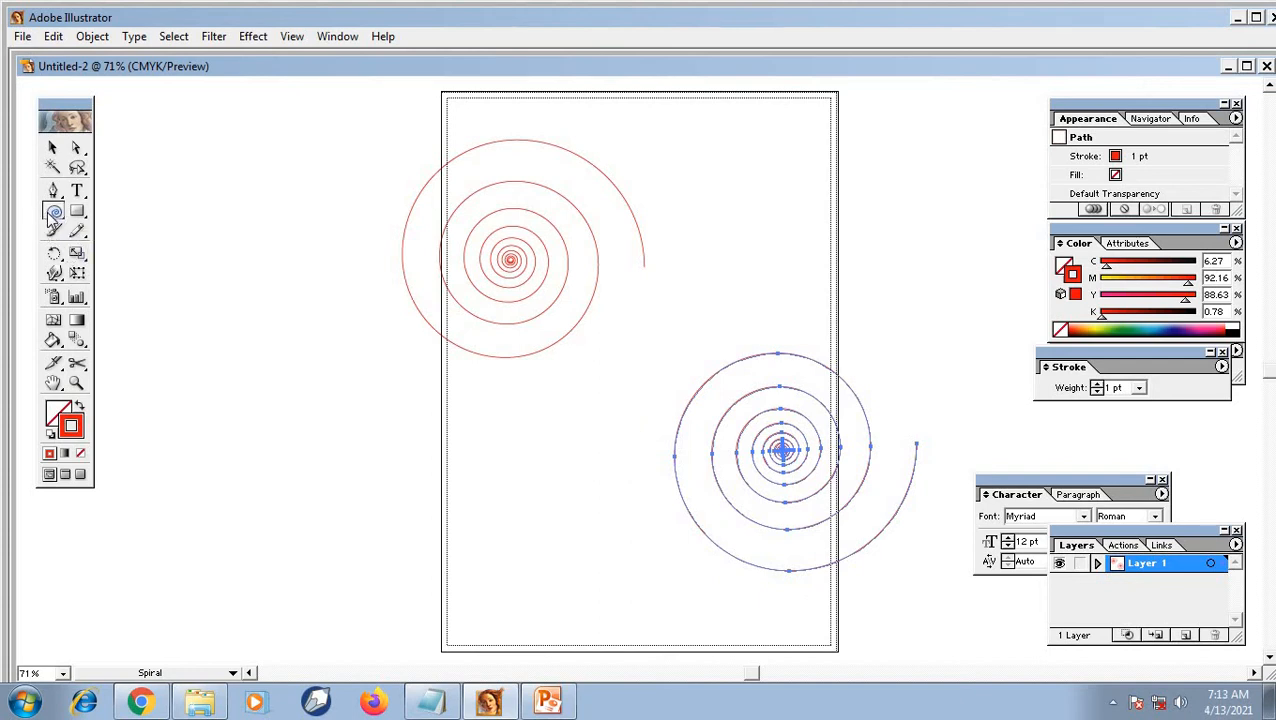
left_click(262, 384)
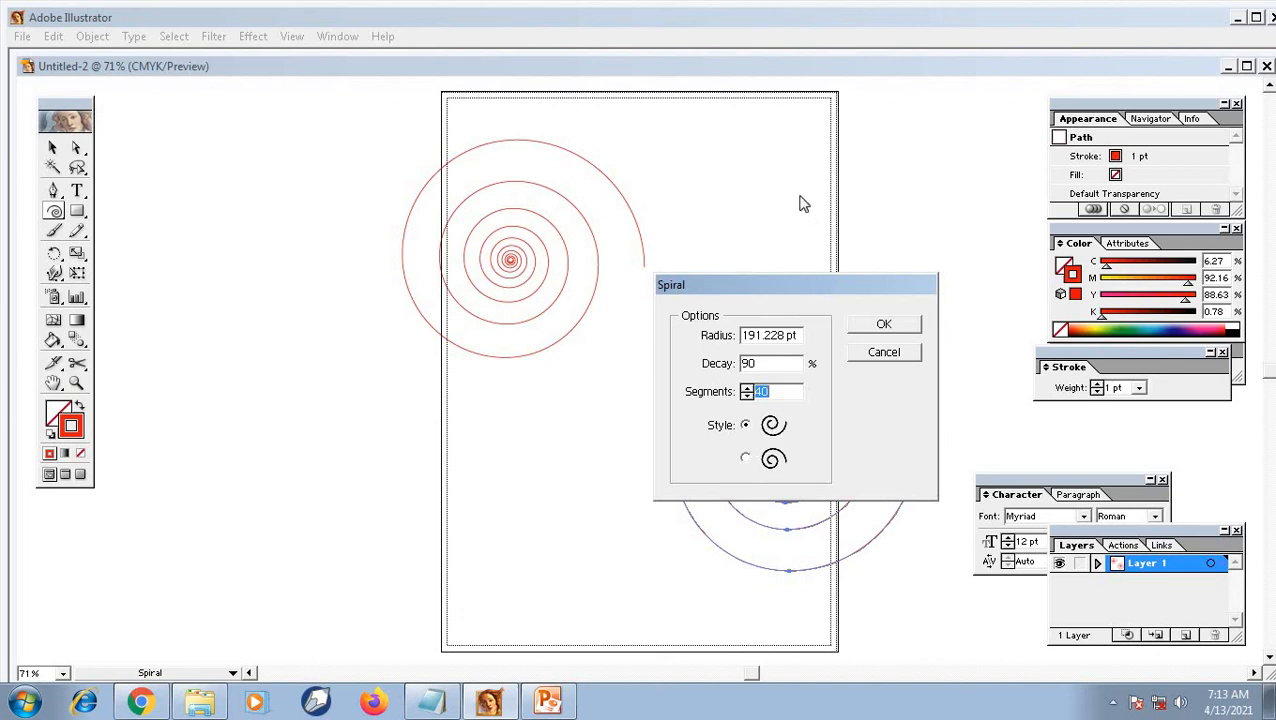
left_click(884, 328)
Select and delete all spirals in the document
key("ctrl")
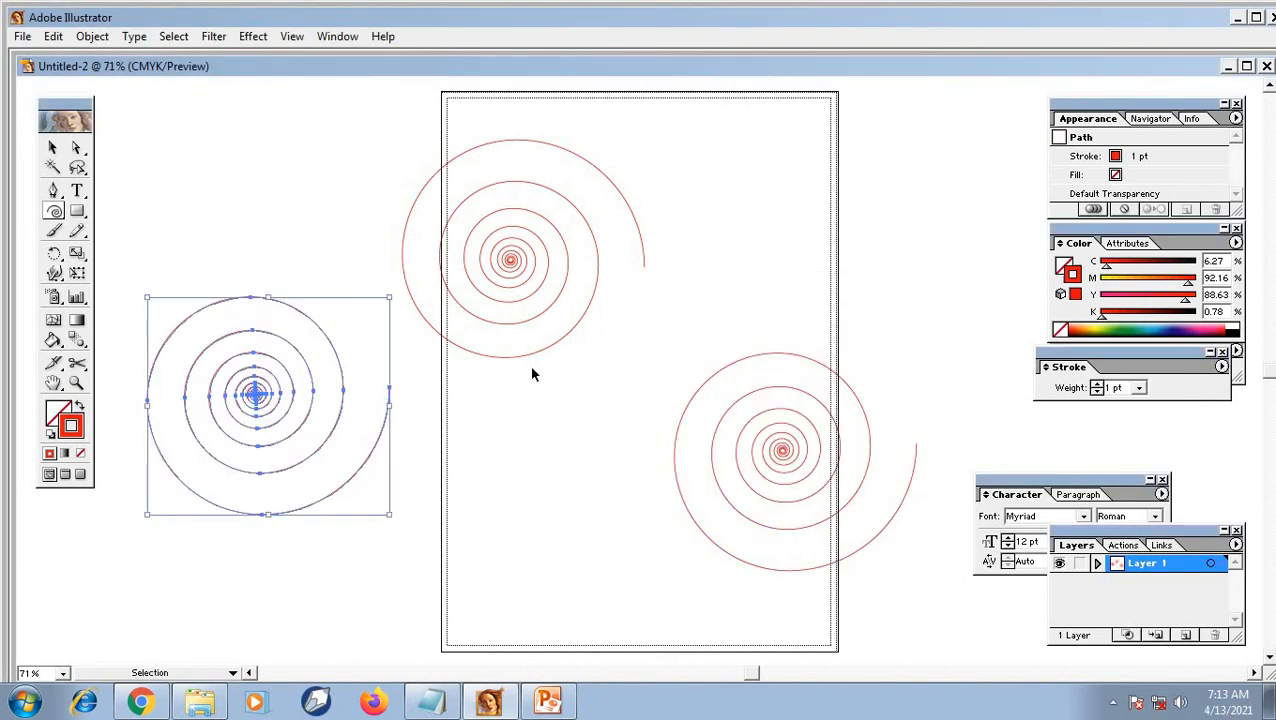
key("ctrl+a")
key("Delete")
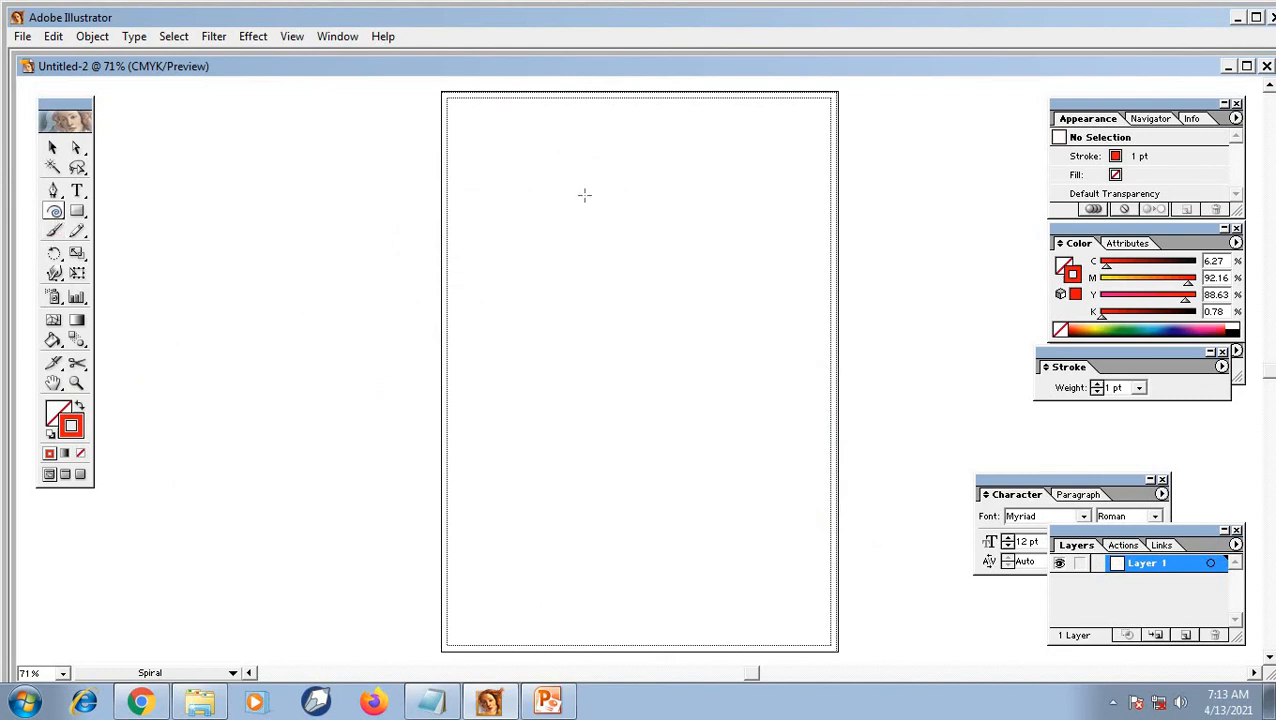
Create a spiral near the page's upper right with 5 segments, radius 191.228 pt, decay 90% and the first style
left_click(686, 170)
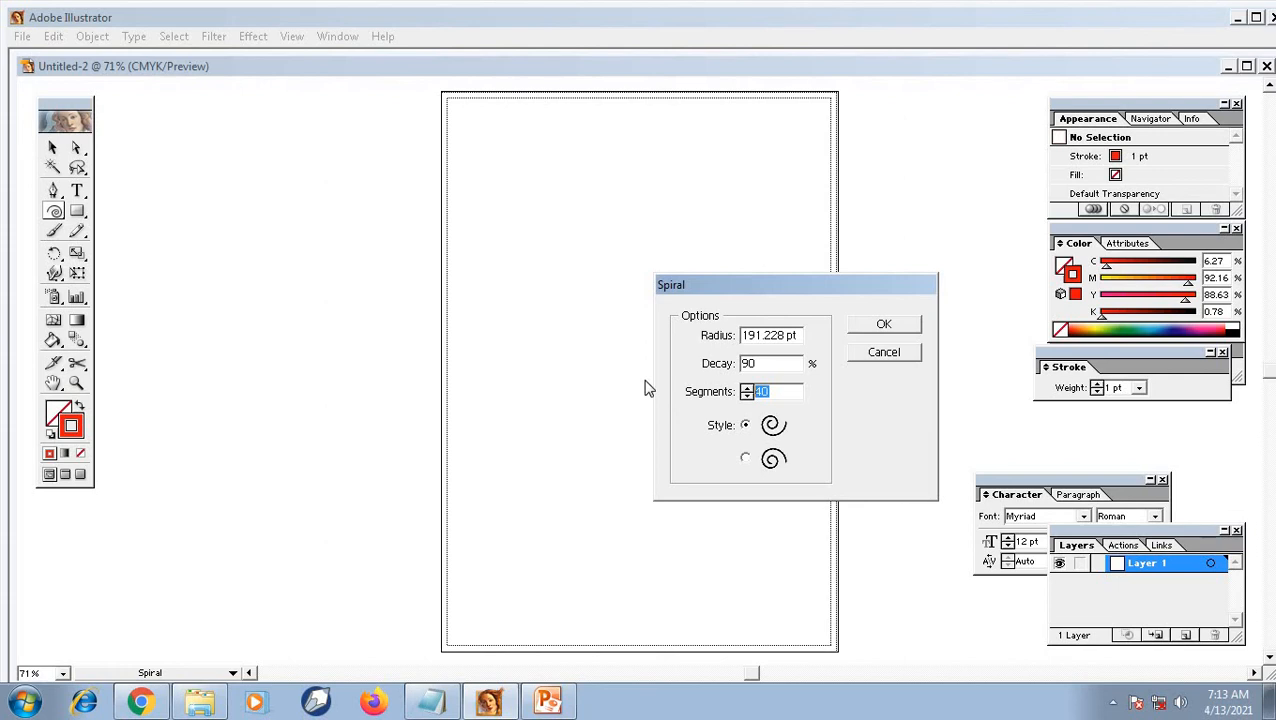
type("5")
left_click(898, 328)
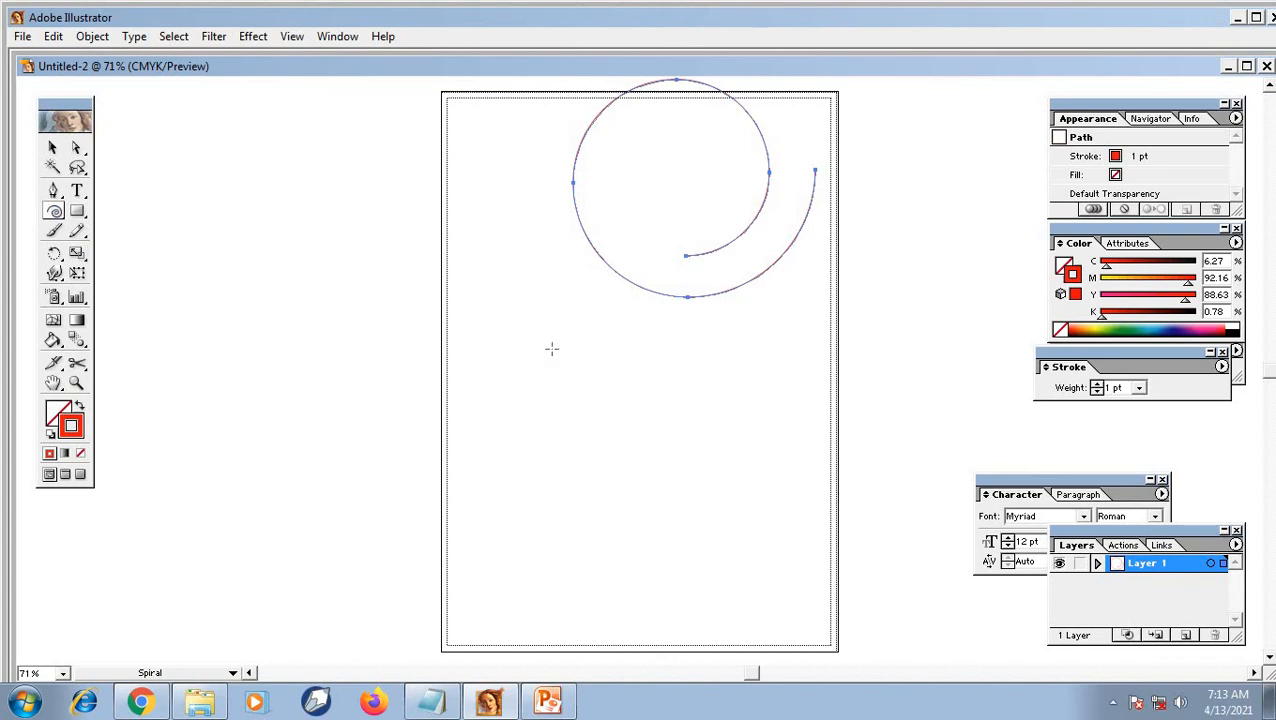
Create two spirals with radius 191.228 pt, decay 90%, 10 segments and the first style, left of the page centre and across its left edge
left_click(603, 382)
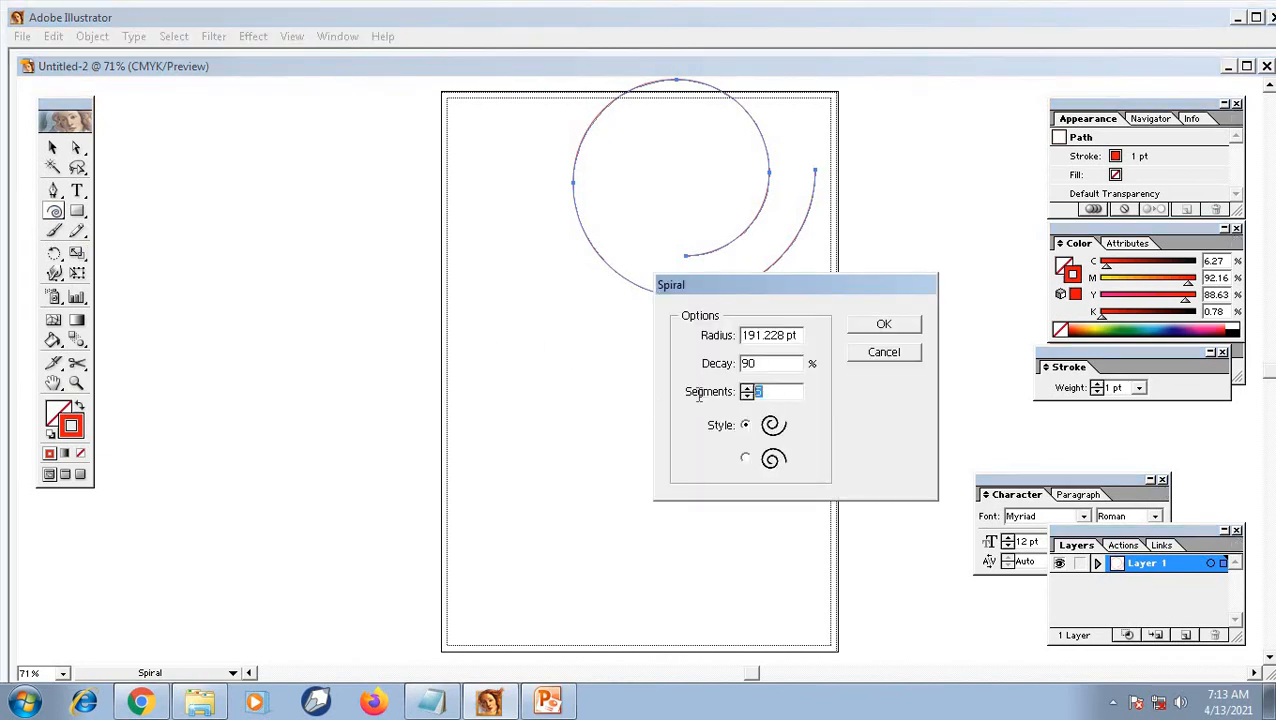
type("10")
left_click(886, 323)
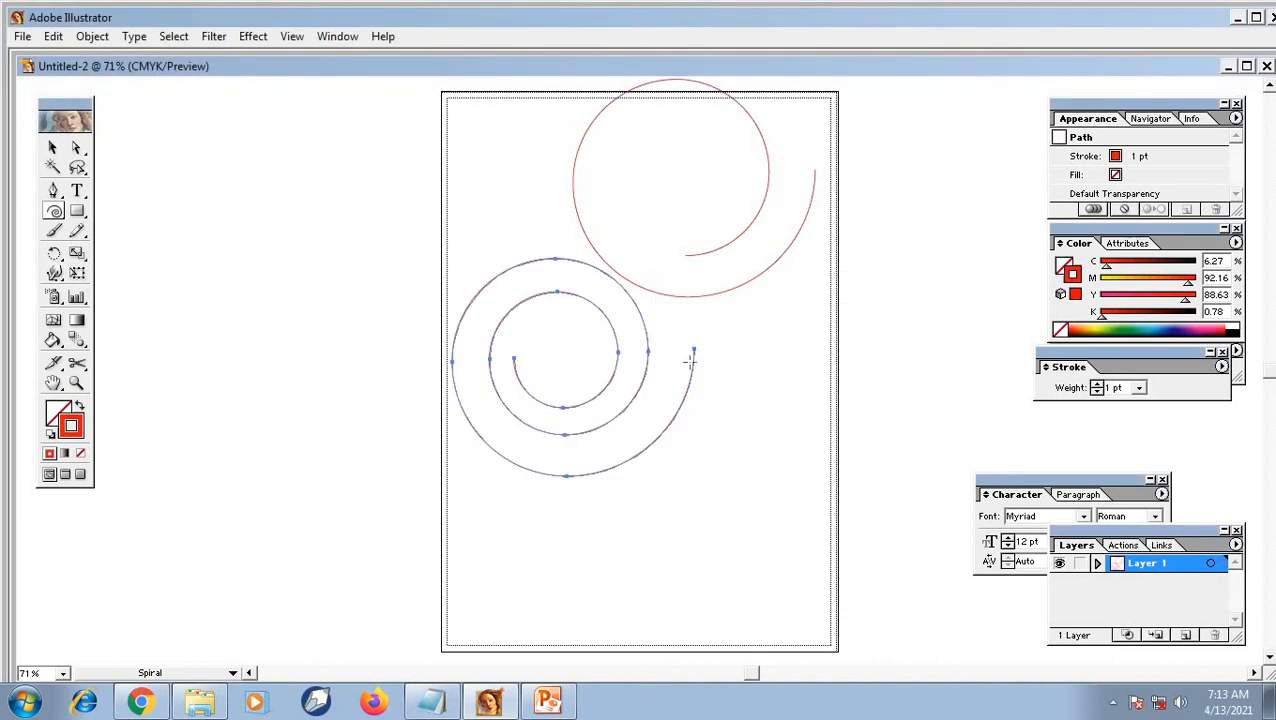
left_click_drag(564, 478, 566, 478)
left_click(343, 342)
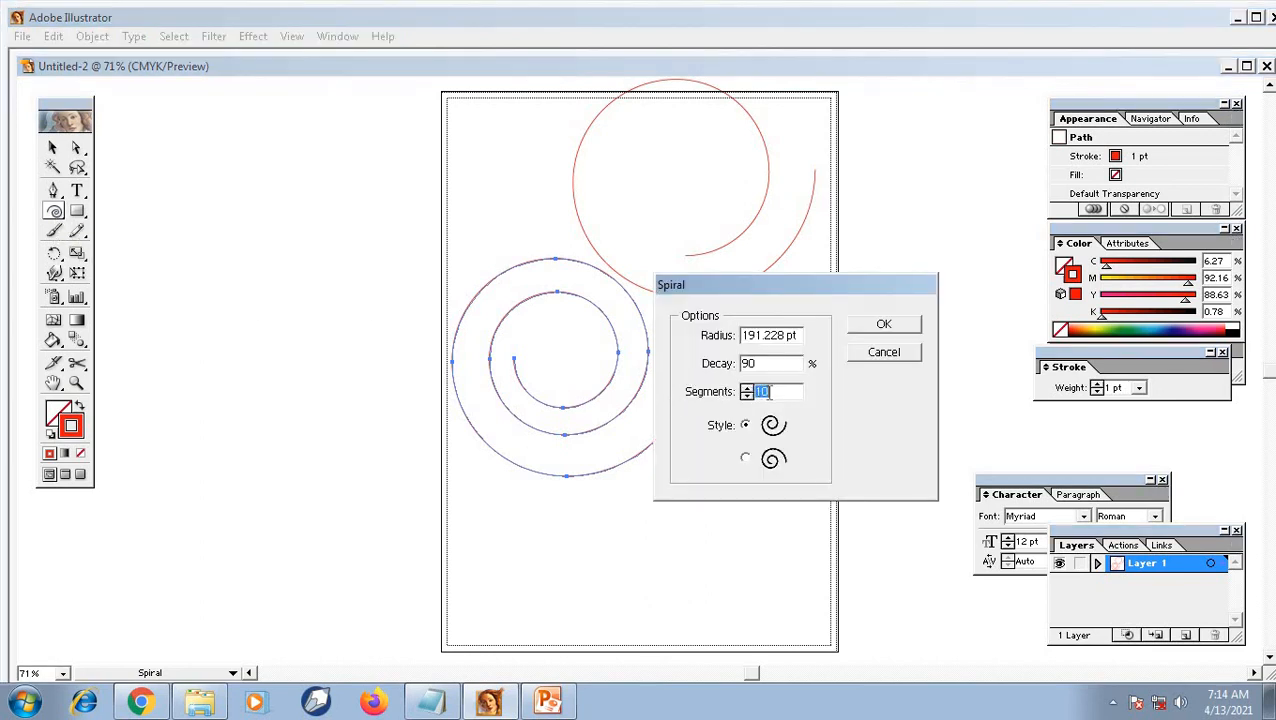
left_click(885, 325)
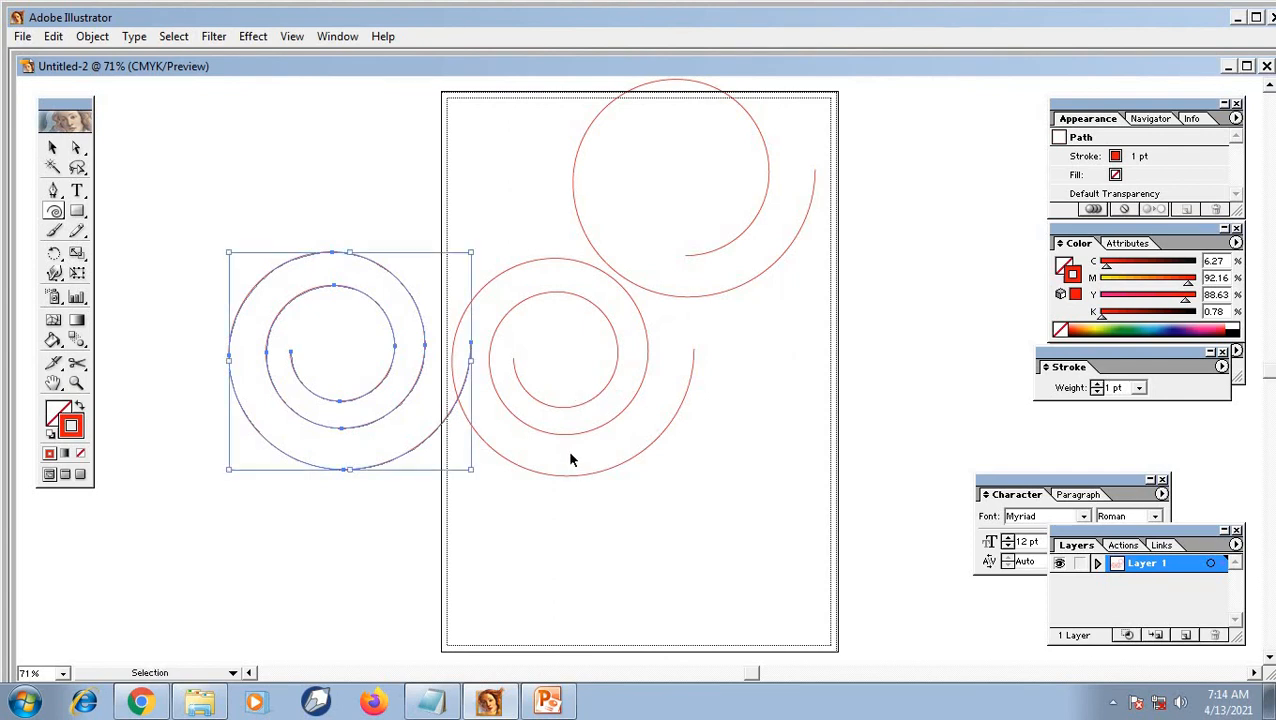
Select and delete all three spirals in the document
key("ctrl+a")
key("Delete")
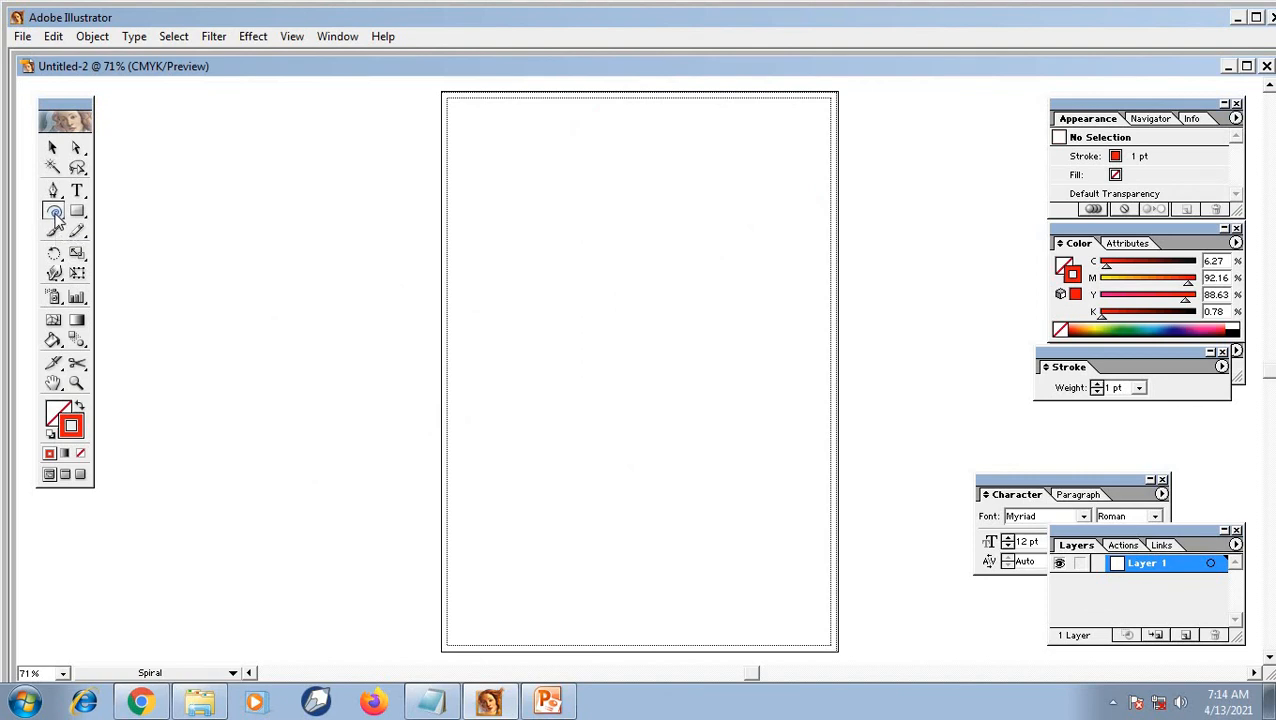
Create a spiral right of the page centre with radius 191.228 pt, decay 20%, 10 segments and the first style
left_click(652, 285)
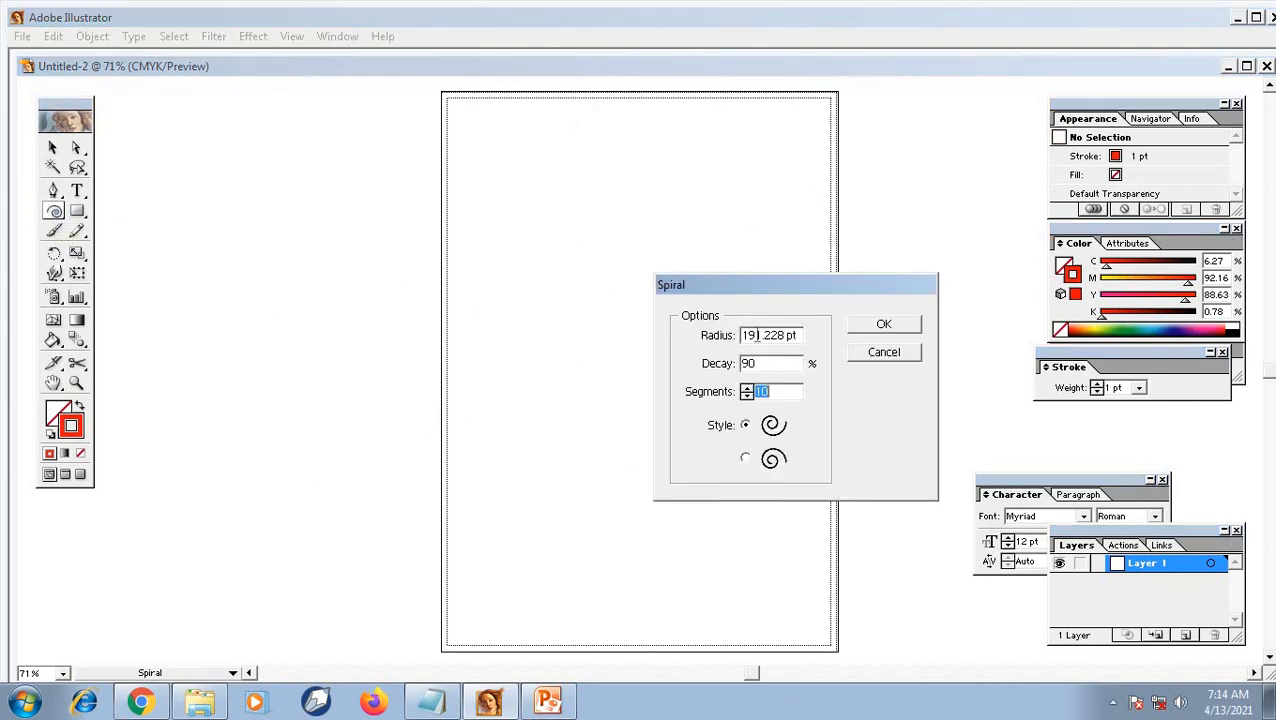
key("shift+Tab")
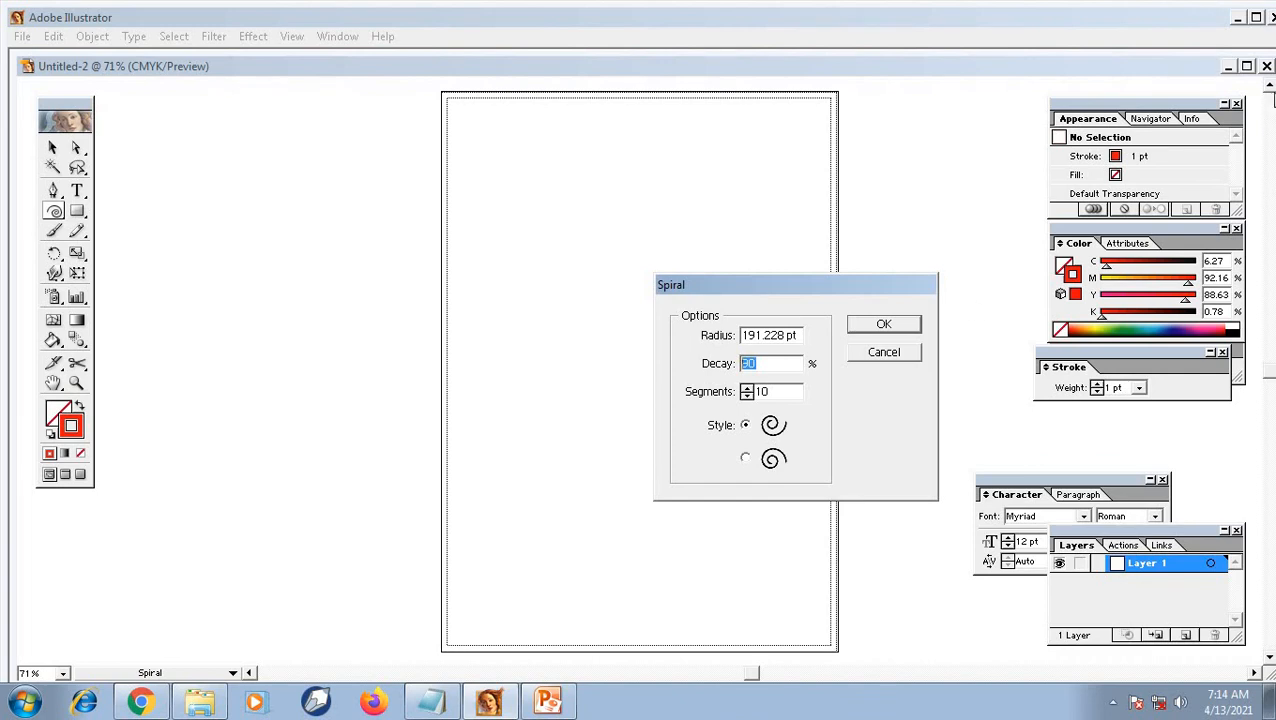
type("20")
left_click(910, 330)
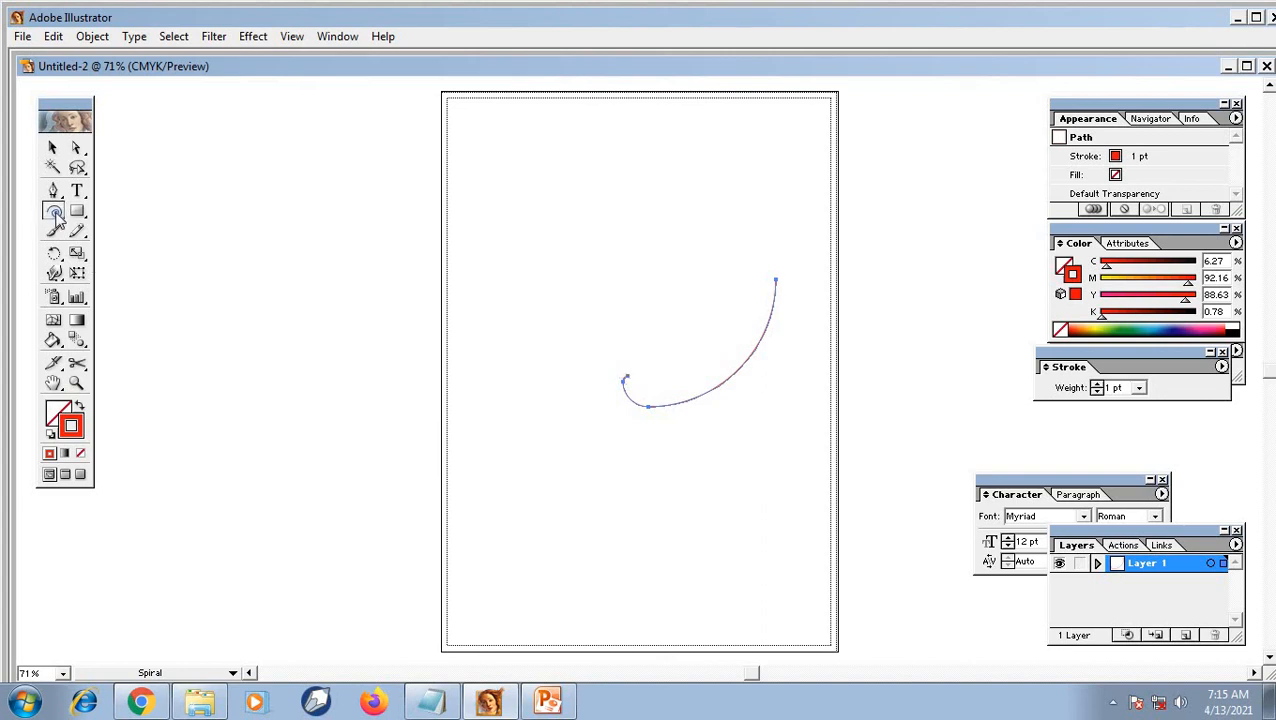
Create a spiral near the page's upper left with radius 191.228 pt, decay 80%, 10 segments and the first style
left_click(540, 227)
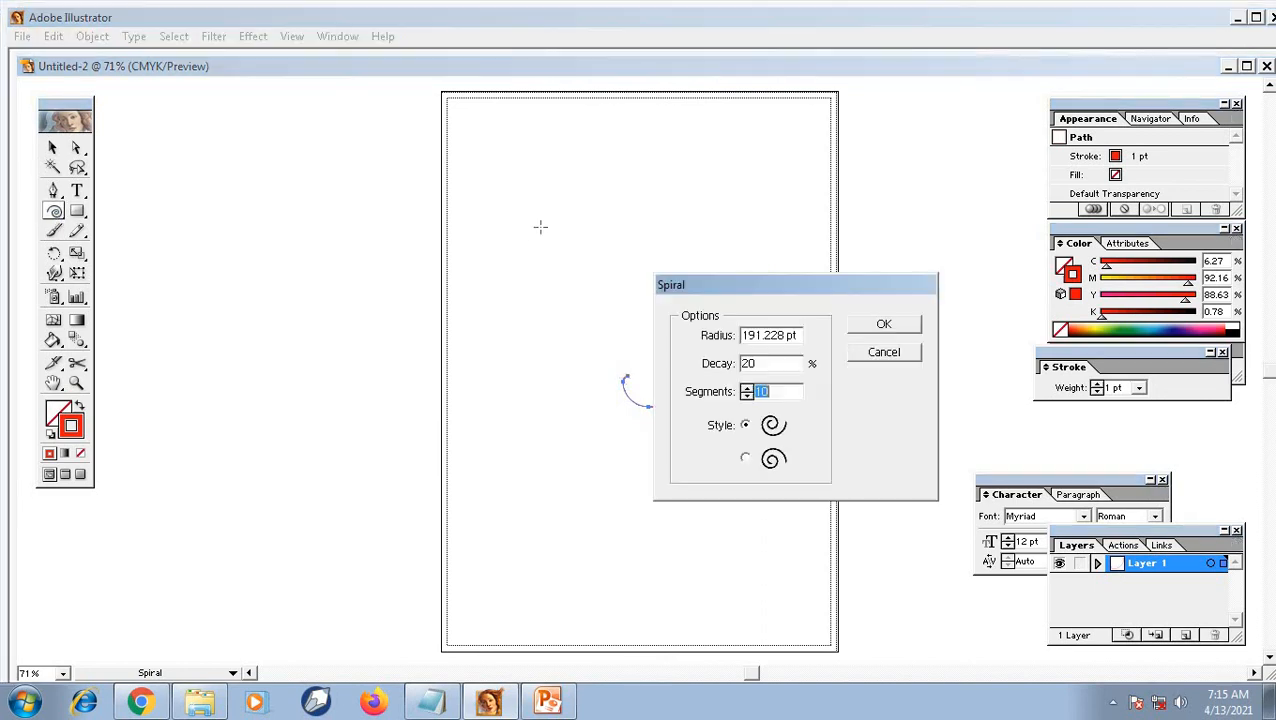
double_click(755, 363)
type("8")
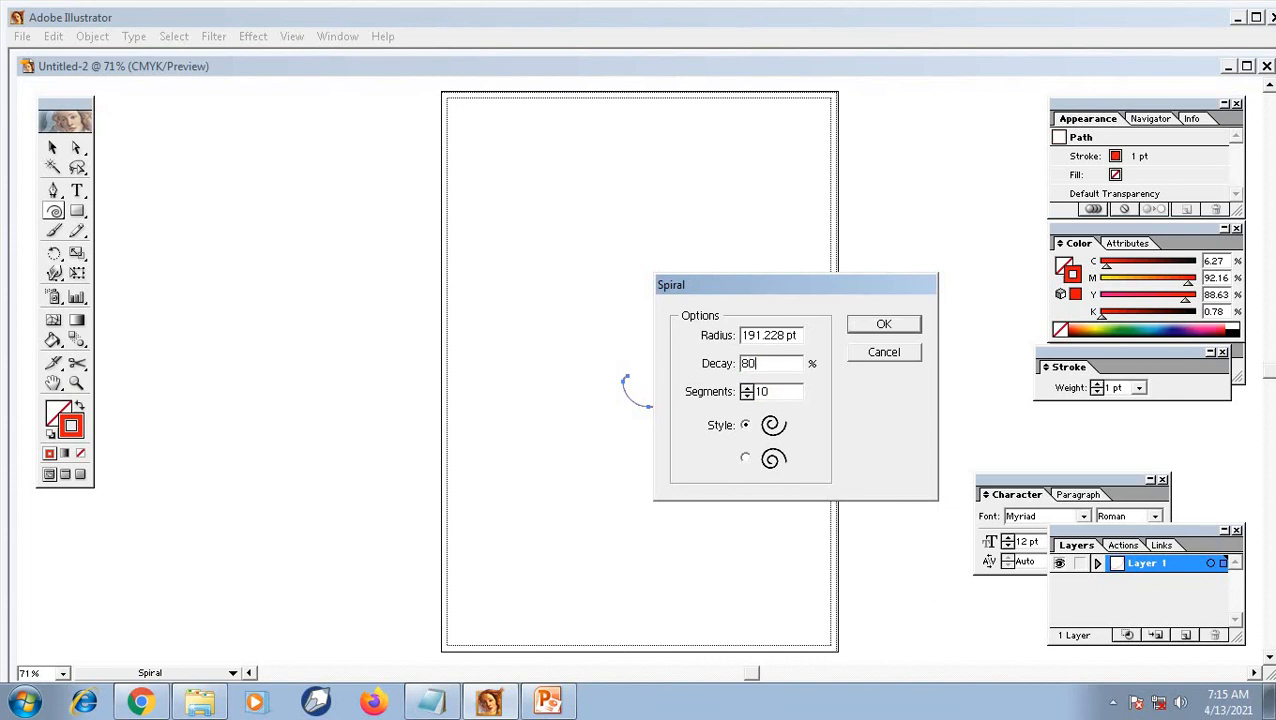
type("0")
left_click(882, 329)
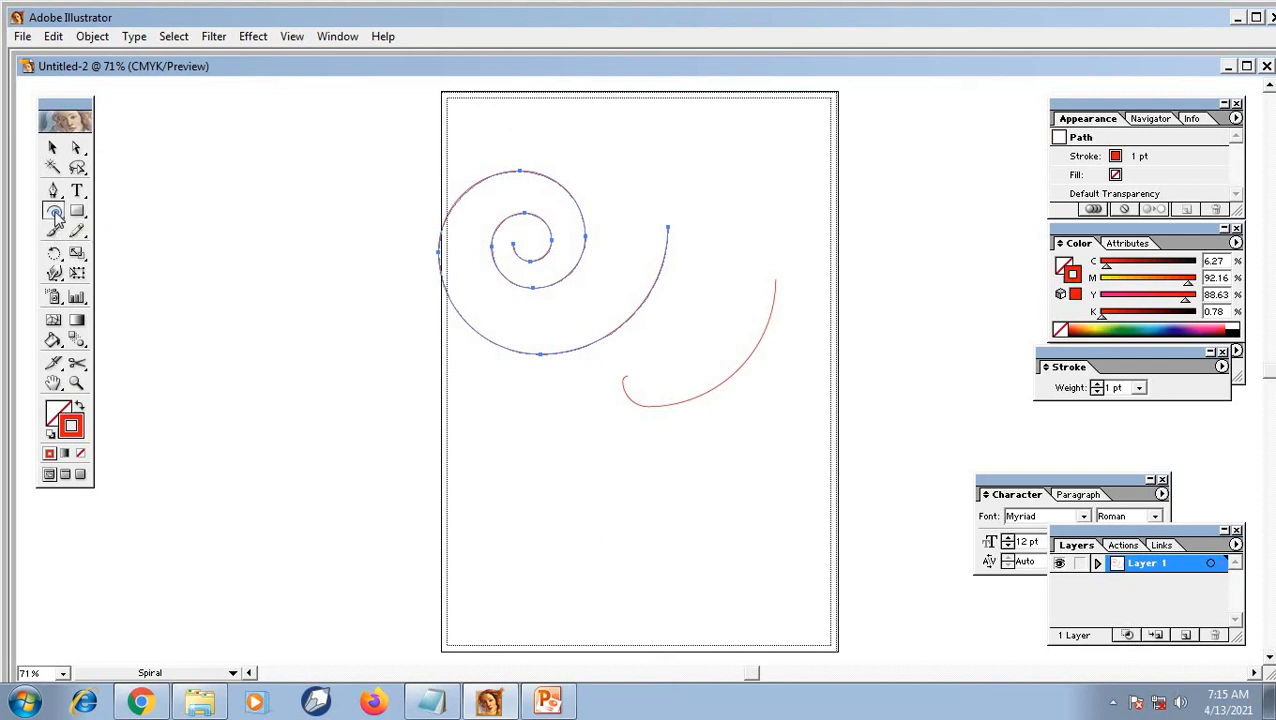
Create a small spiral outside the page's left edge with radius 50 pt, decay 80%, 10 segments and the first style
left_click(367, 347)
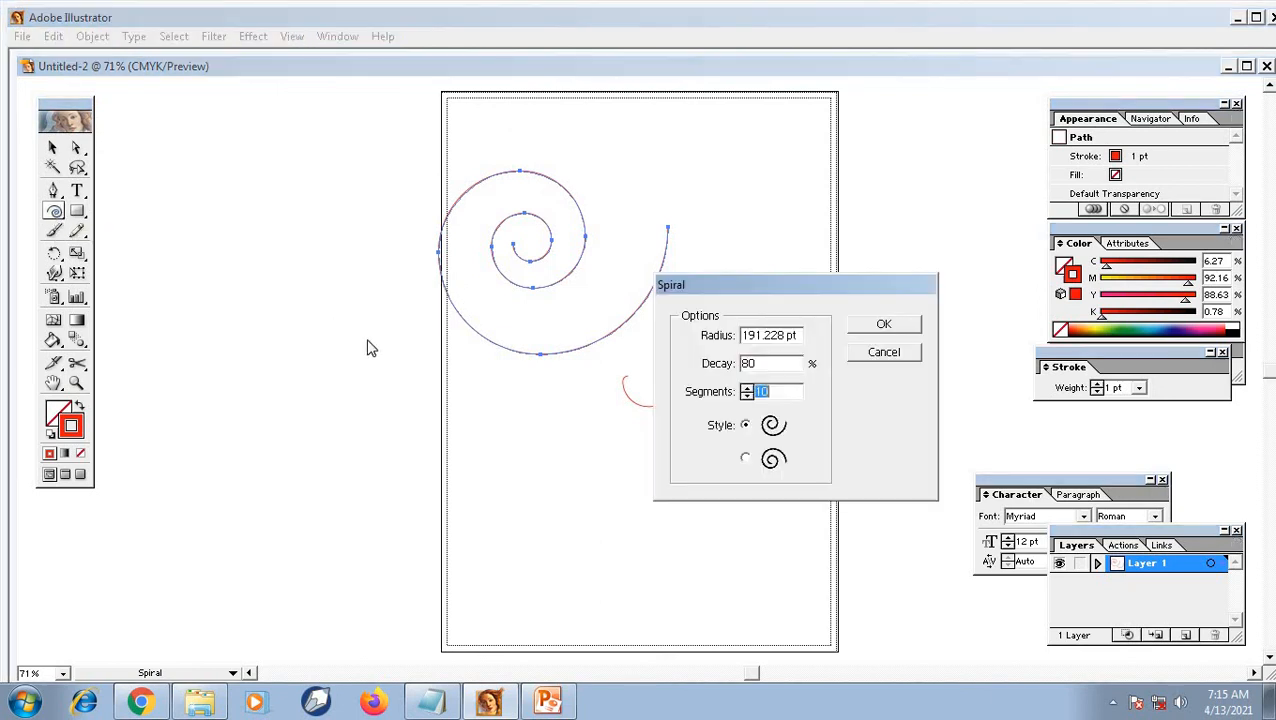
left_click_drag(777, 302, 793, 213)
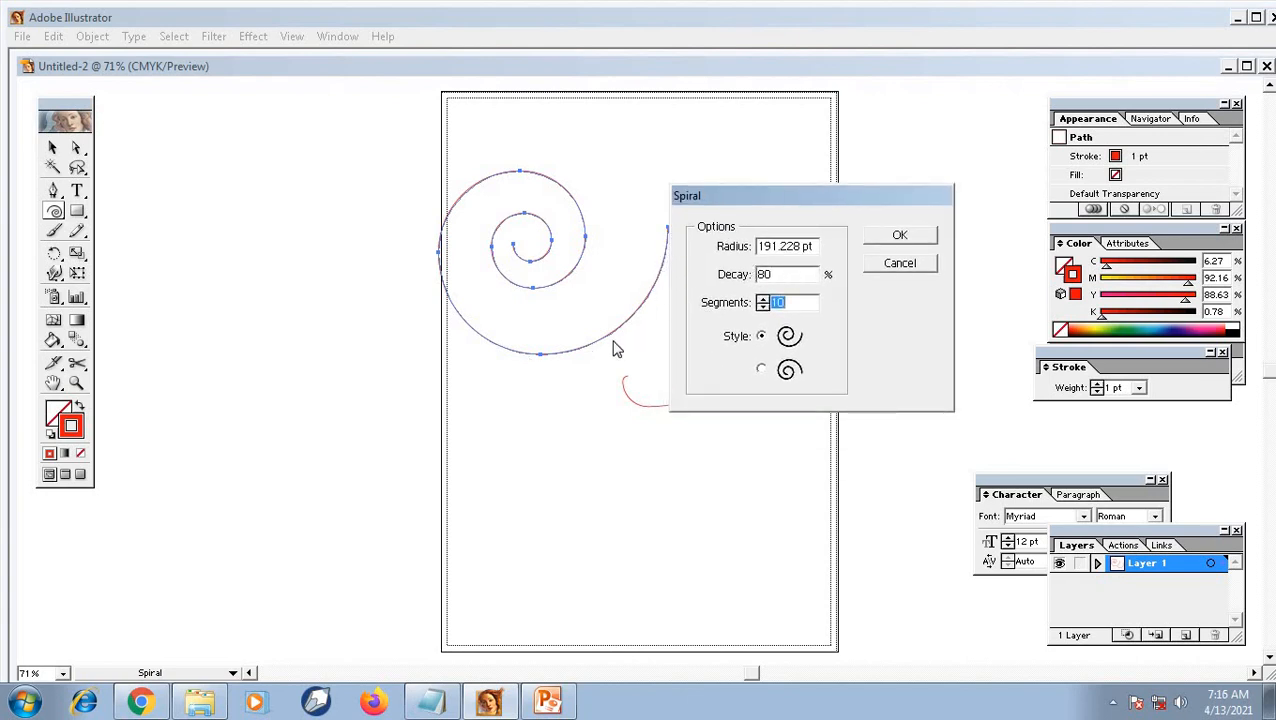
double_click(803, 249)
type("50")
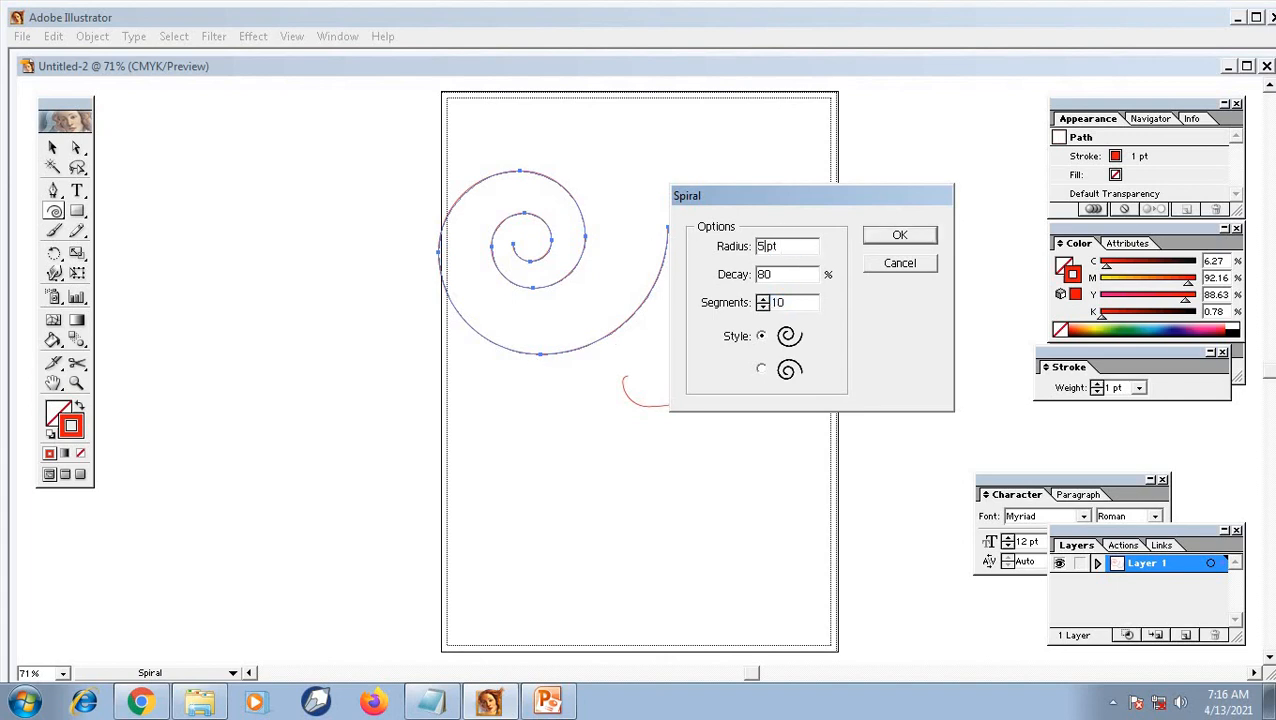
left_click(918, 237)
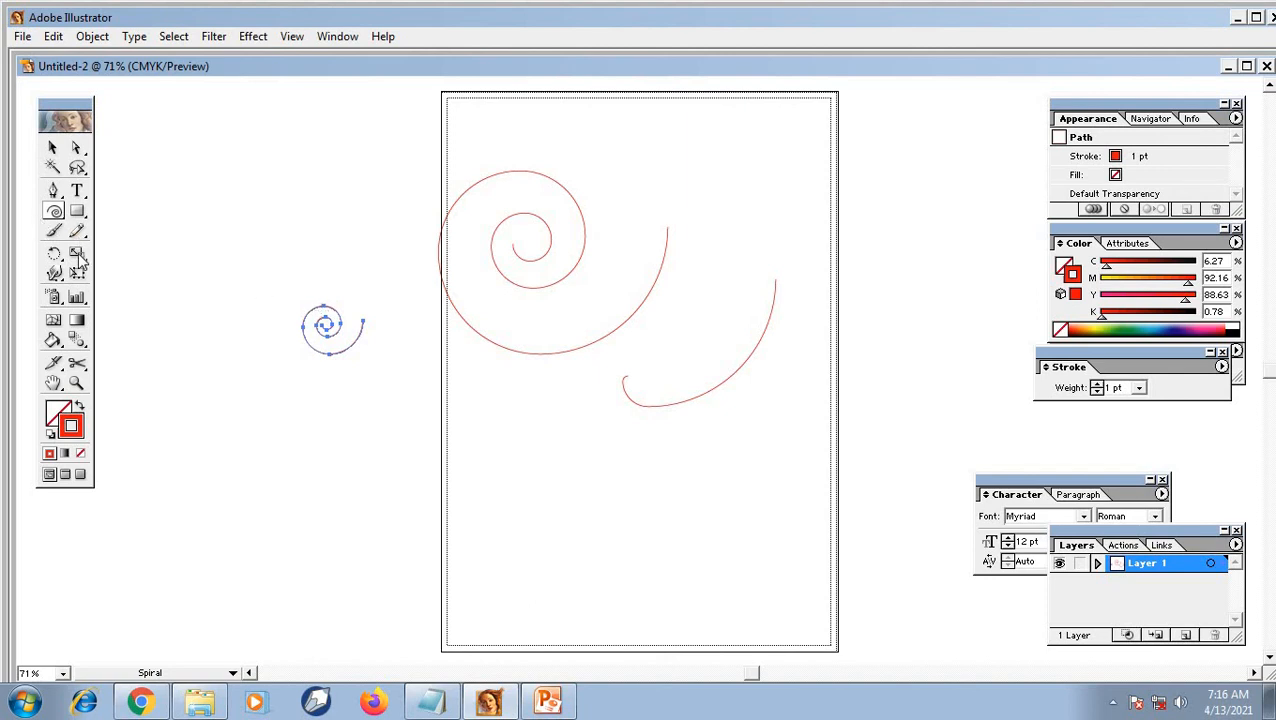
mouse_move(548, 703)
left_click_drag(50, 215, 120, 222)
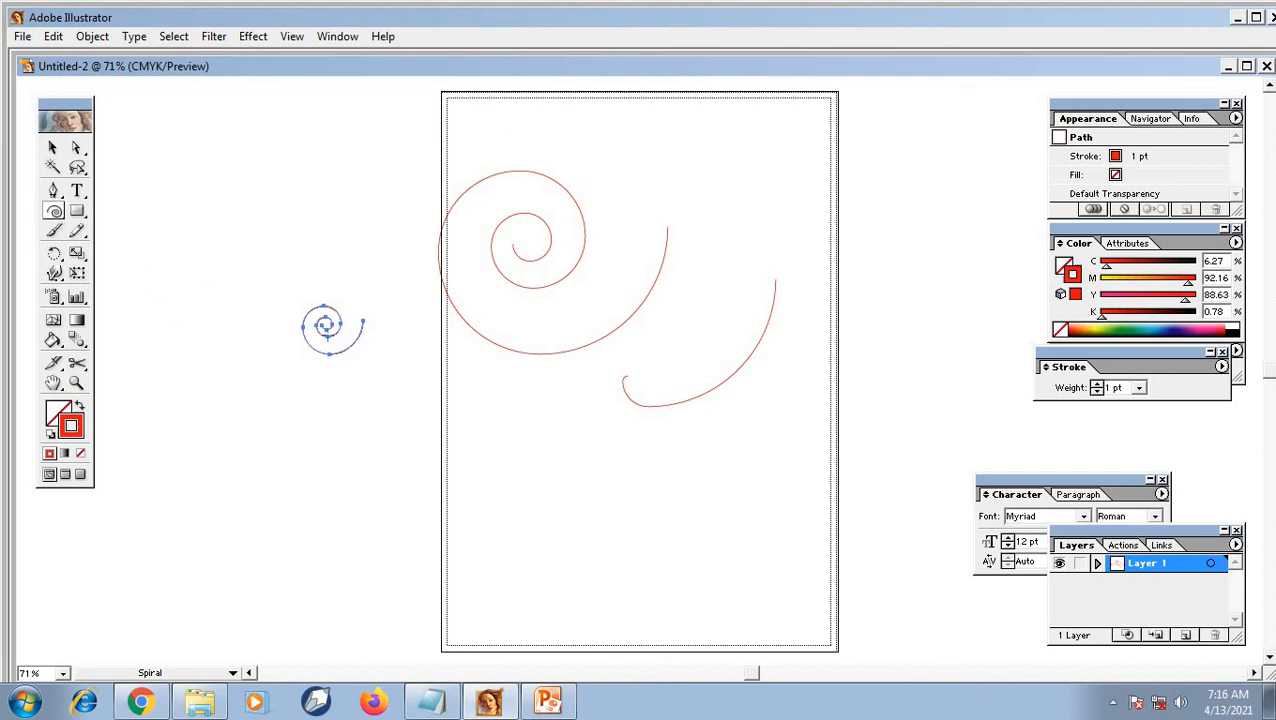